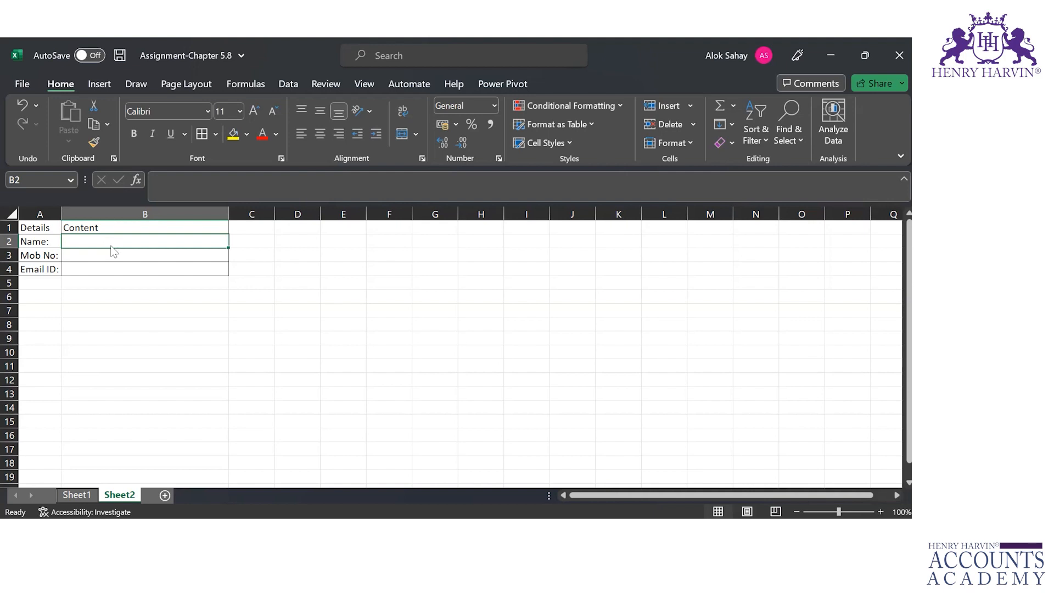
Switch to PowerPoint and read through the slides on displaying the Developer tab, up to slide 7
key(alt+Tab)
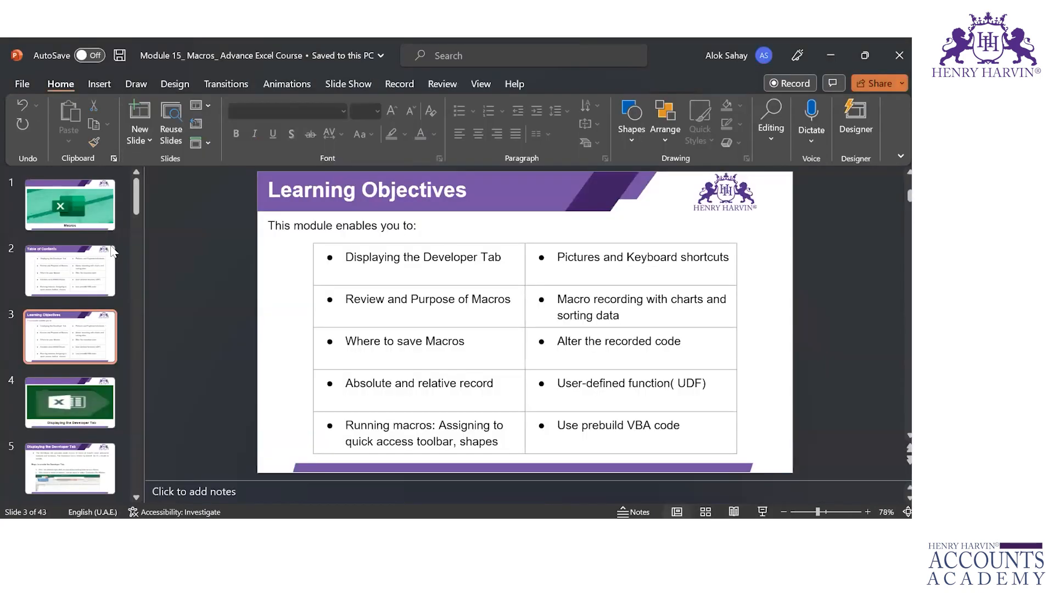
key(Down)
key(Down)
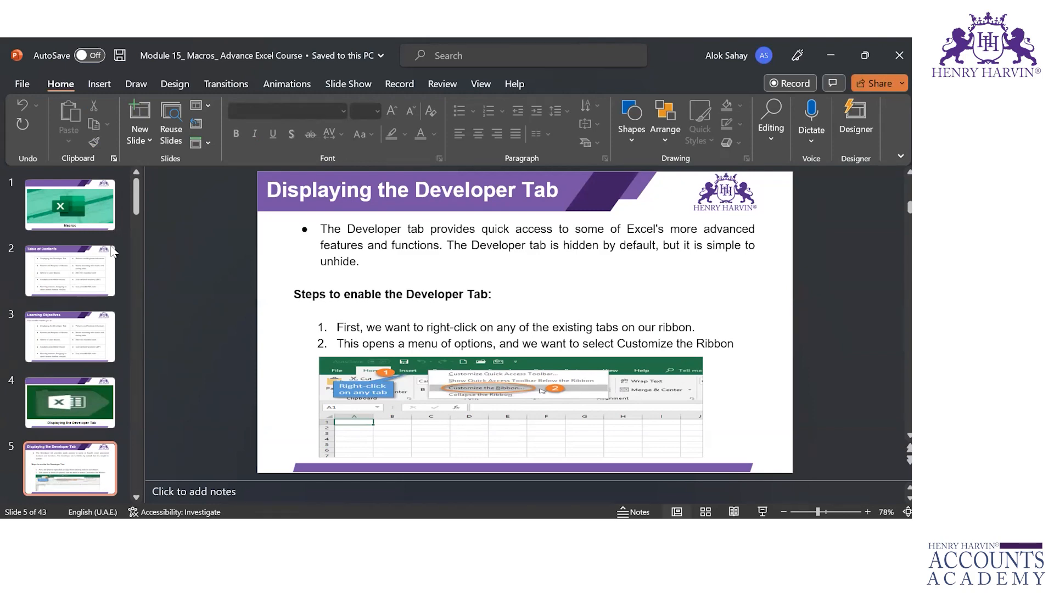
key(Down)
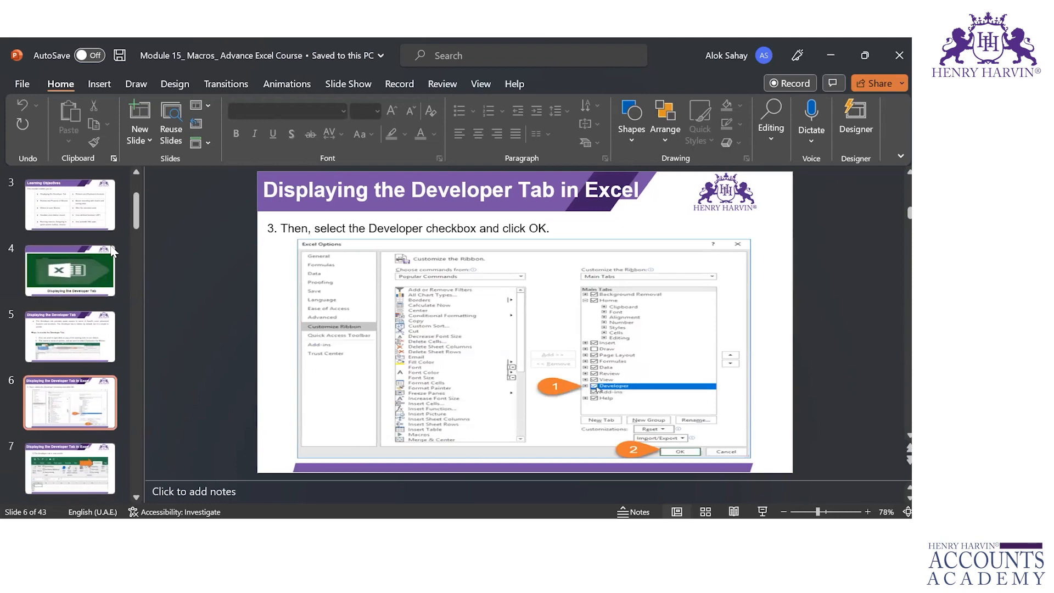
key(Down)
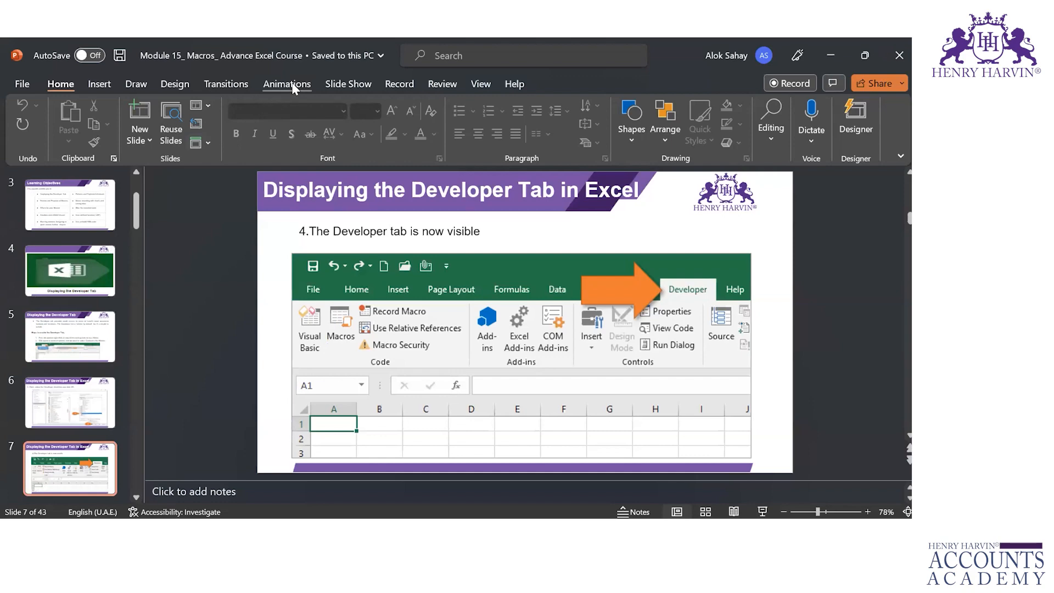
Switch back to Excel and enable the Developer tab in the ribbon customization options
key(alt+Tab)
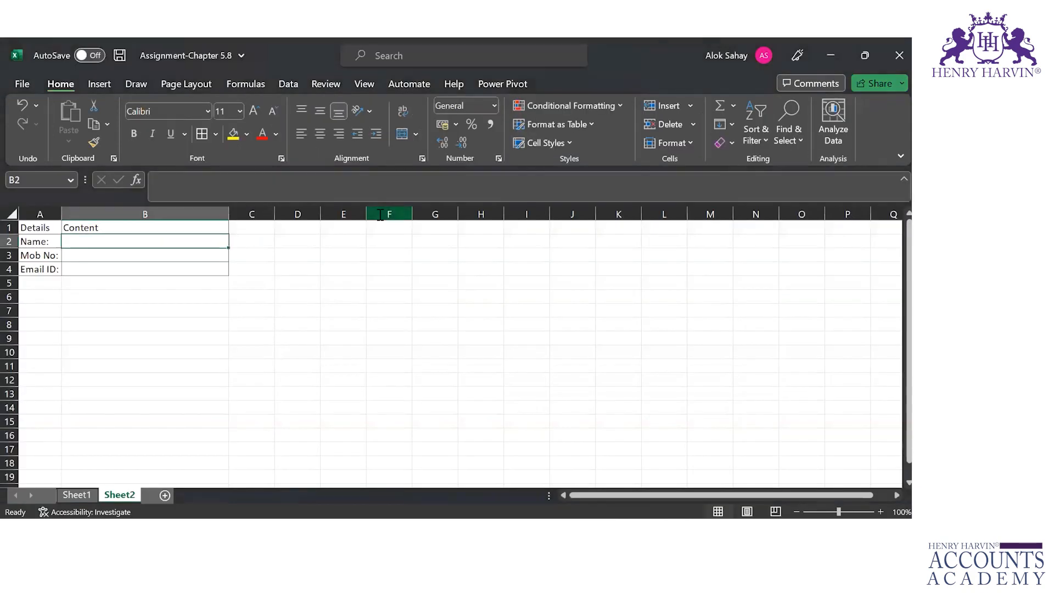
right_click(580, 85)
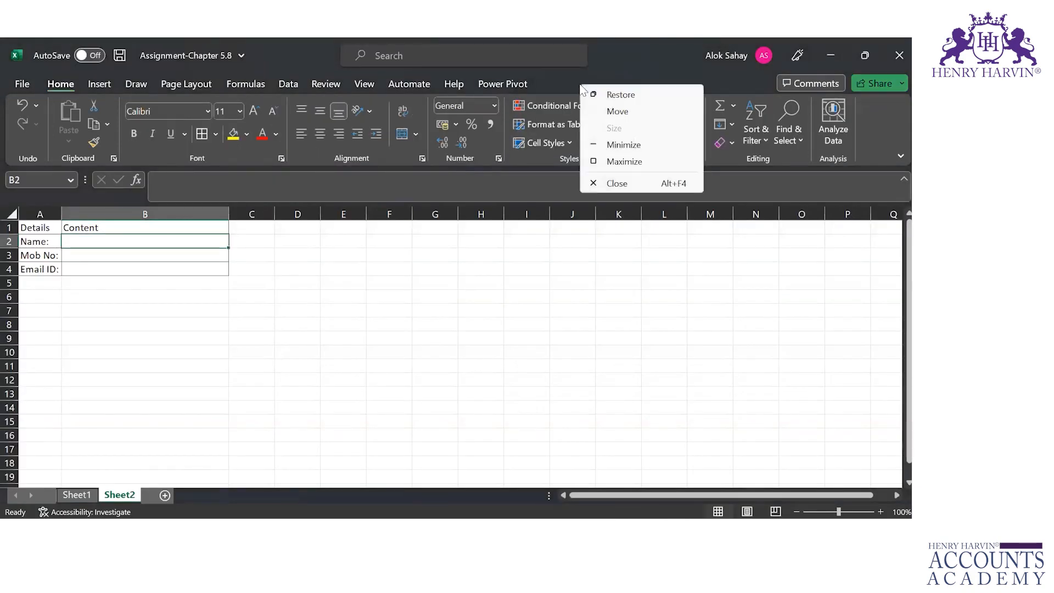
right_click(505, 84)
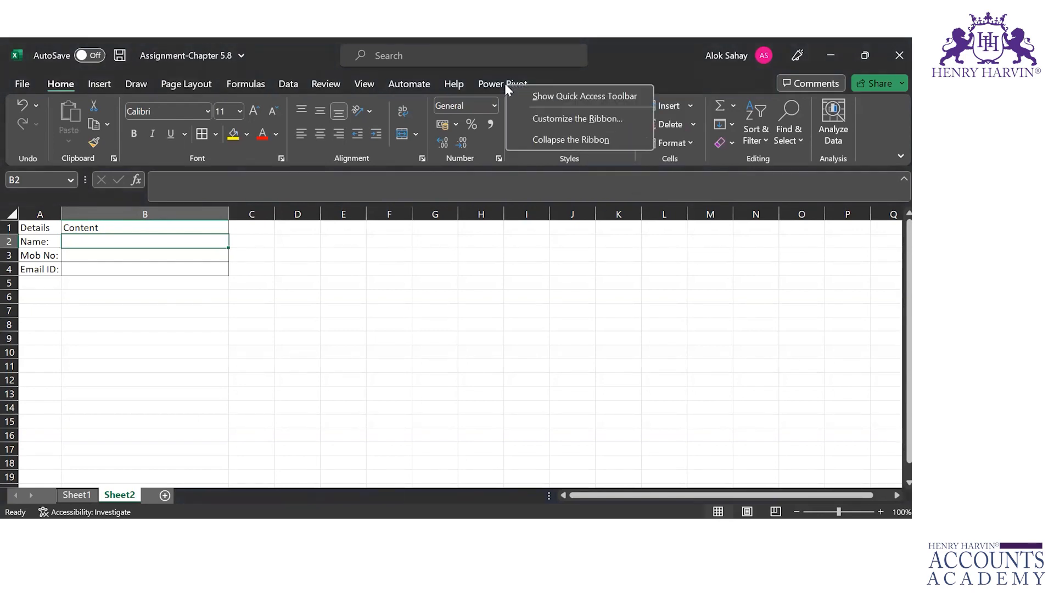
click(546, 118)
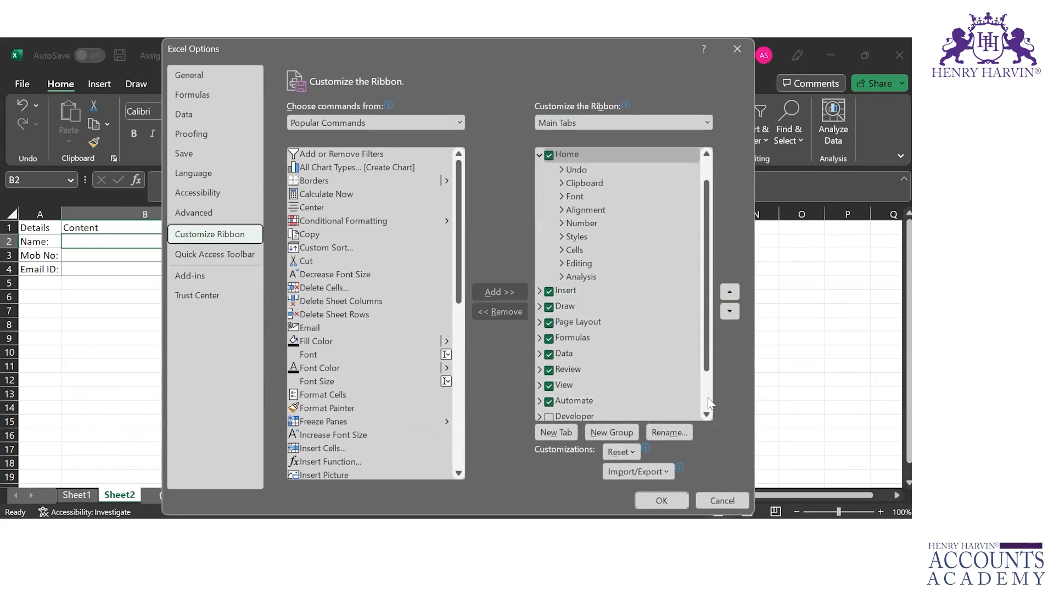
scroll(698, 404, down, 3)
click(549, 365)
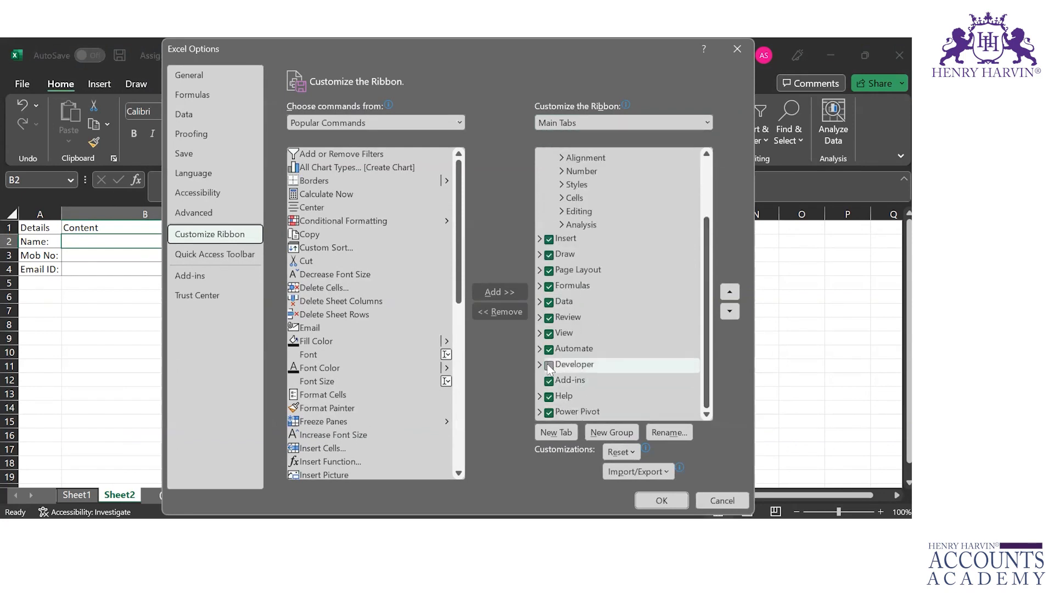
click(549, 365)
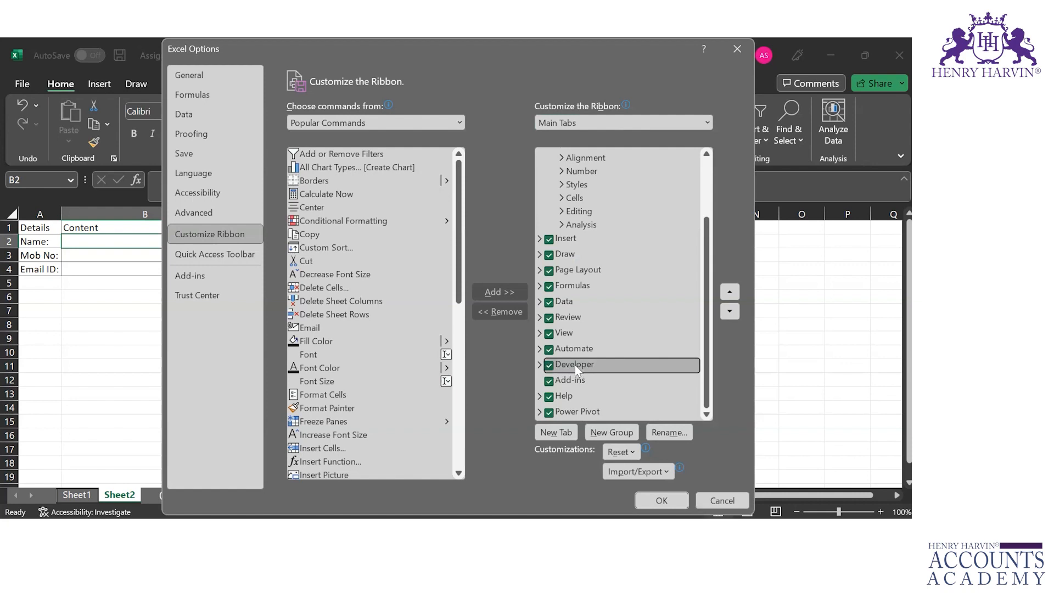
click(539, 364)
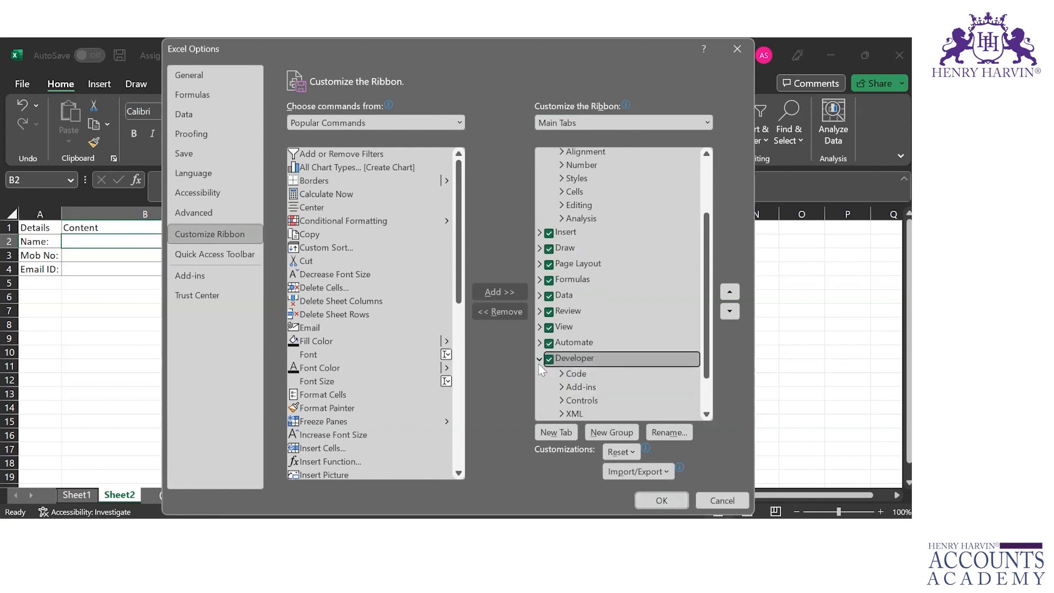
click(656, 502)
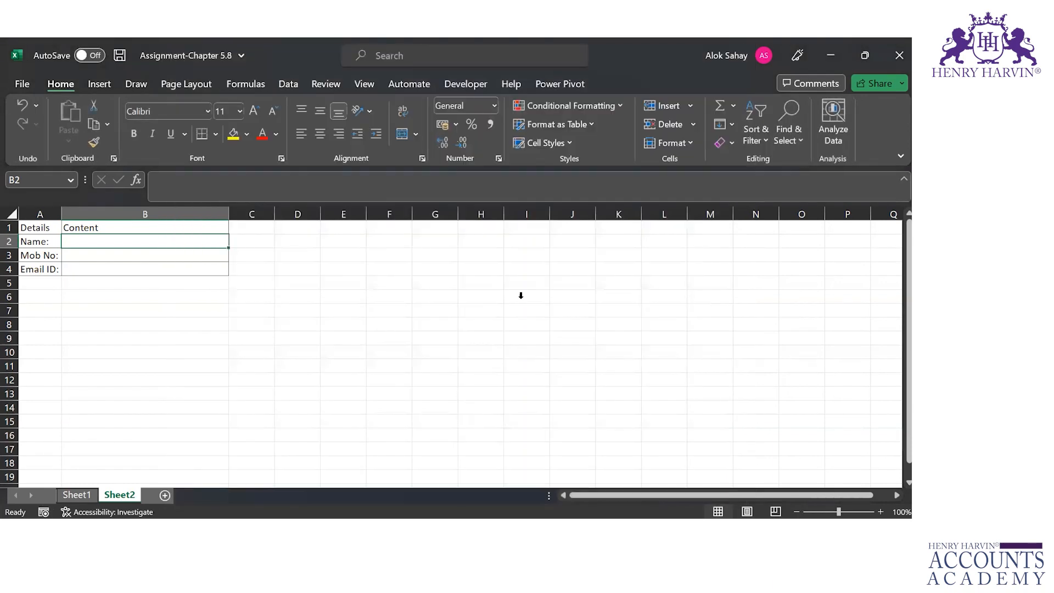
View the Developer commands and switch to PowerPoint to read slide 8, Contents of the Developer Tab
click(469, 83)
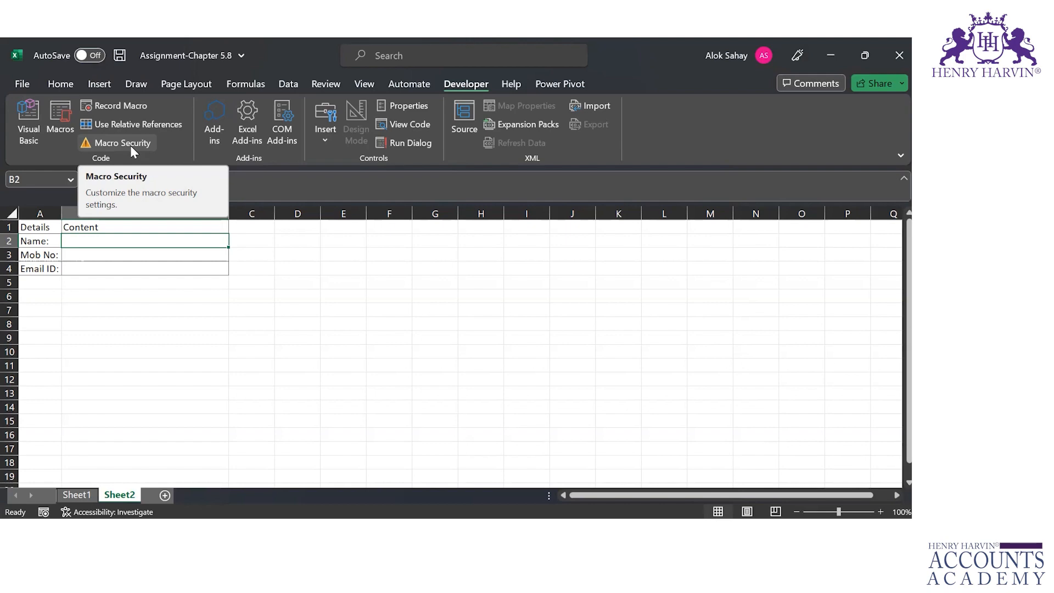
key(alt+Tab)
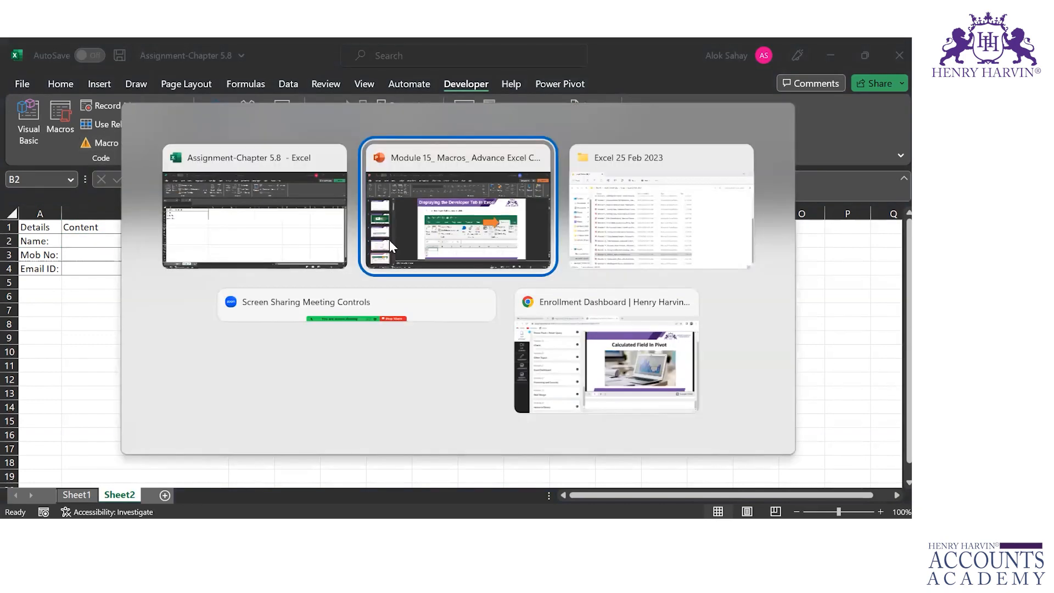
click(390, 240)
key(Page_Down)
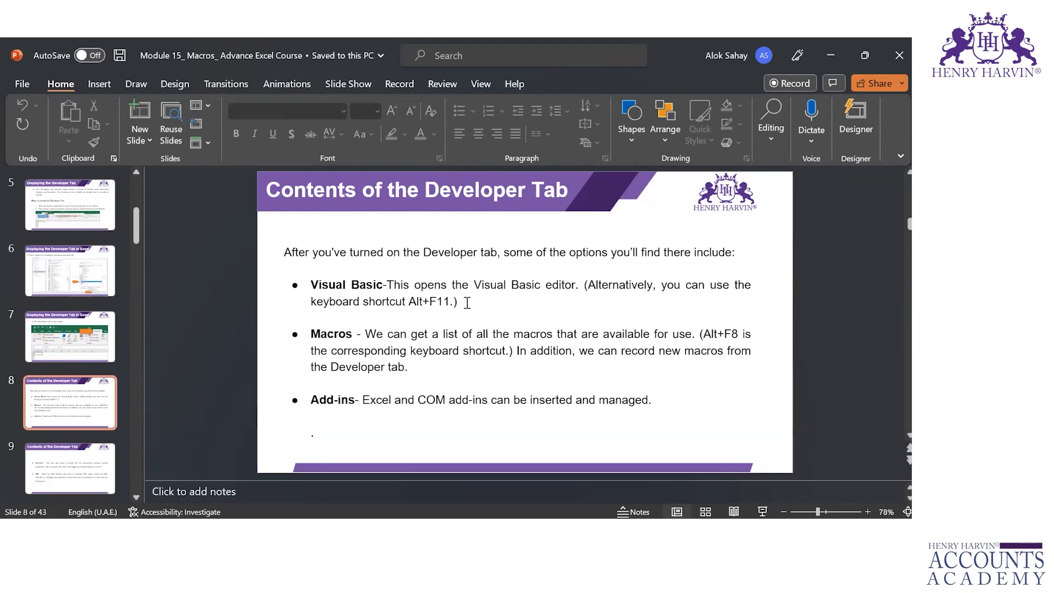
Switch back to Excel, look at the Visual Basic editor and close it
key(alt+Tab)
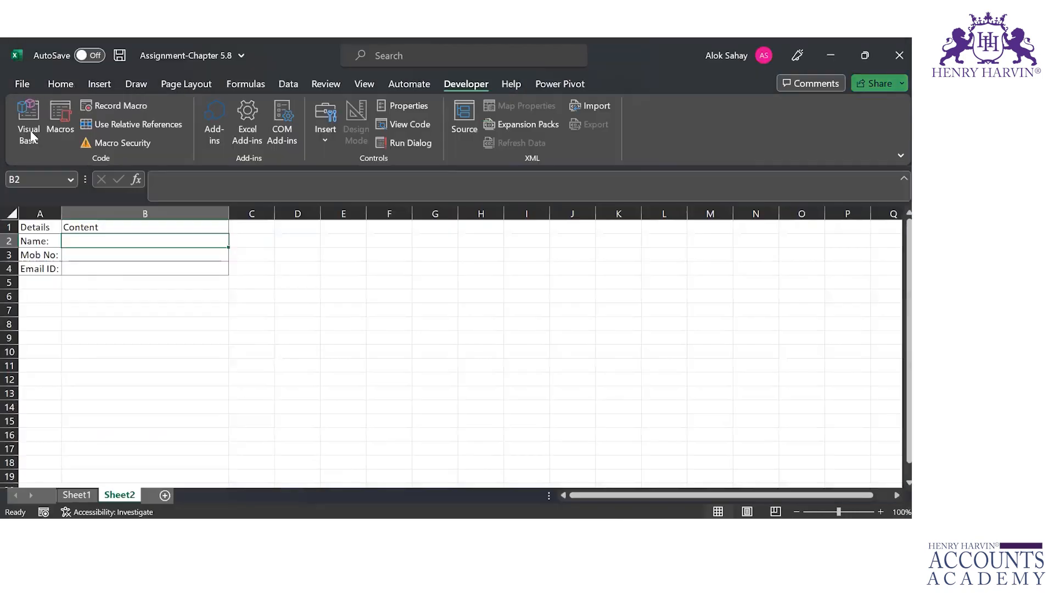
click(23, 125)
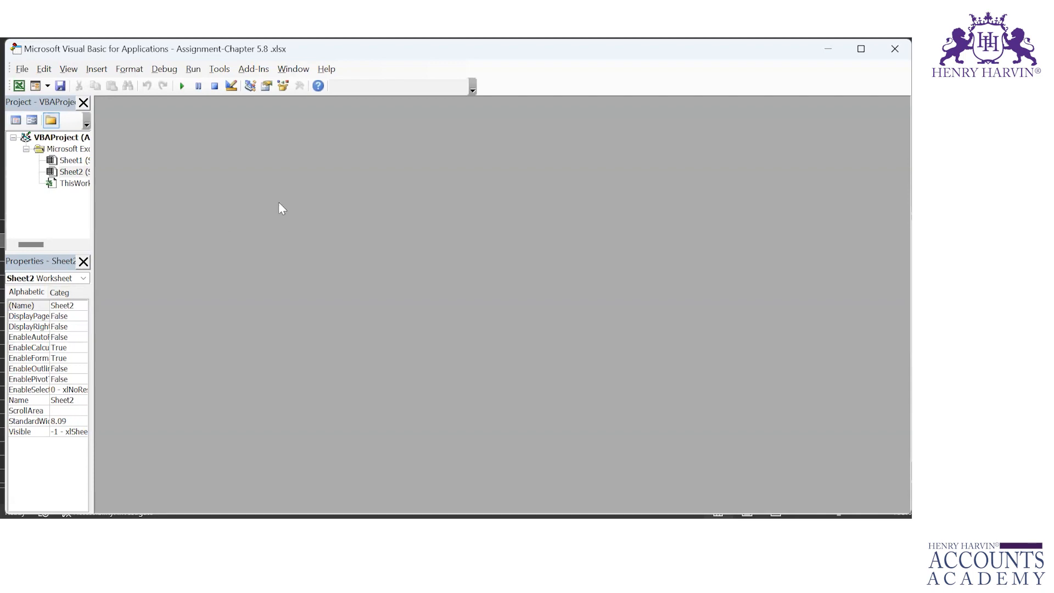
click(895, 51)
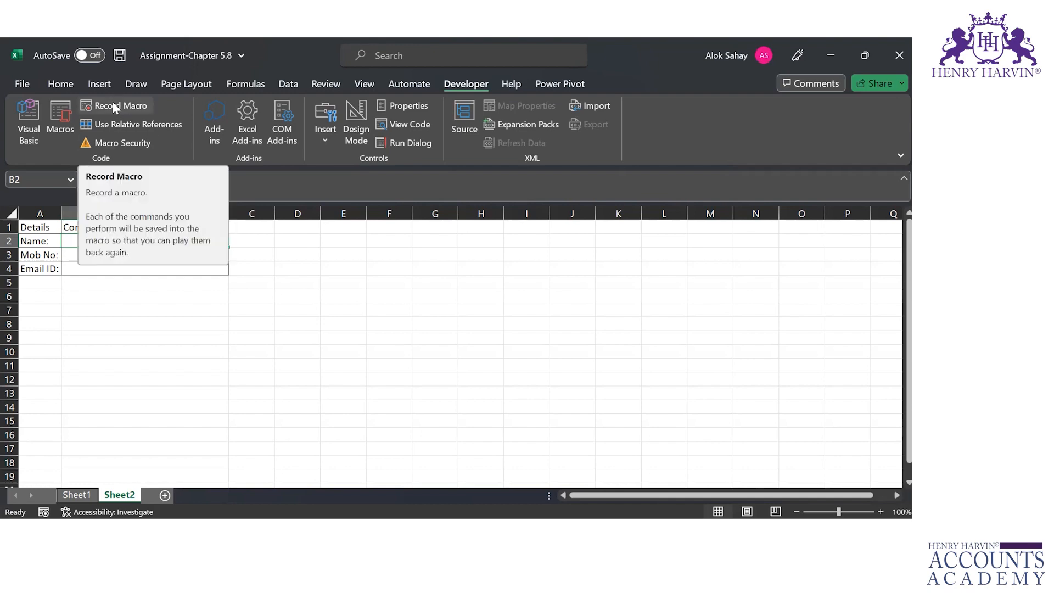
Add a worksheet and start recording Macro1 with shortcut Ctrl+Shift+X, stored in a new workbook, with the description "Student details"
click(164, 496)
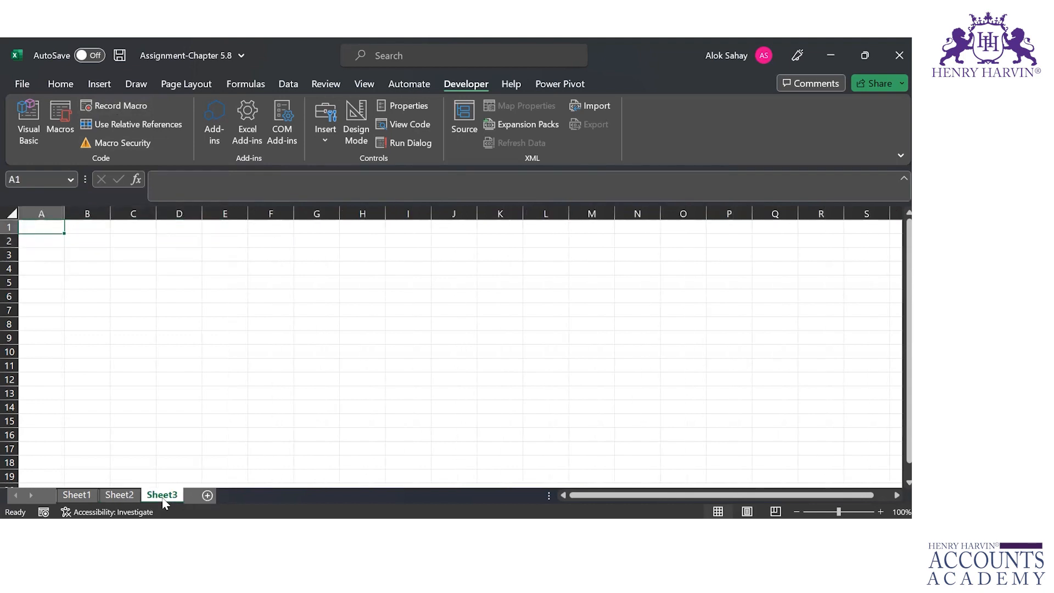
click(107, 110)
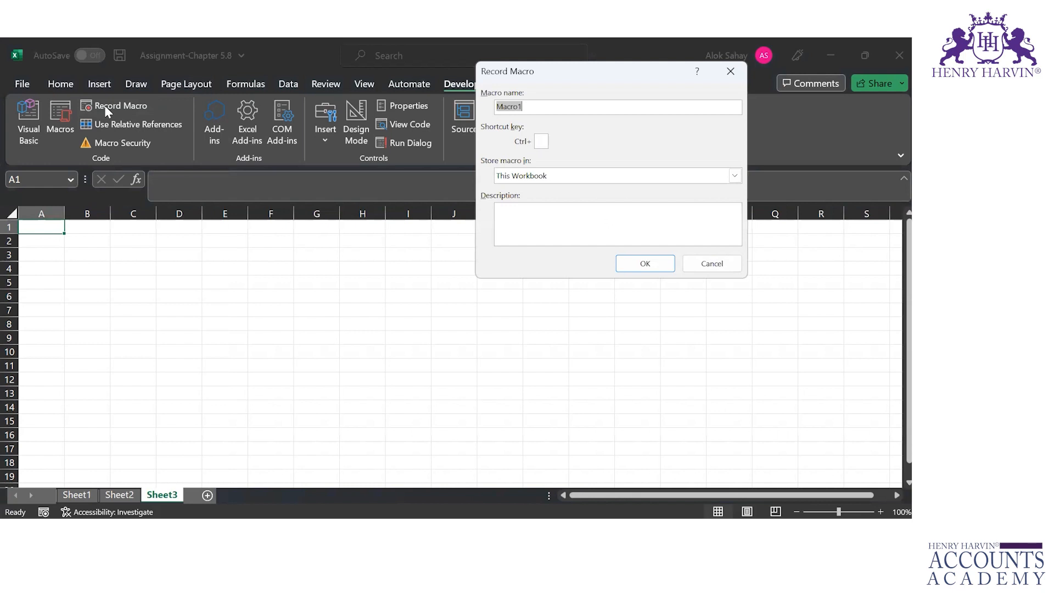
click(541, 141)
text(X)
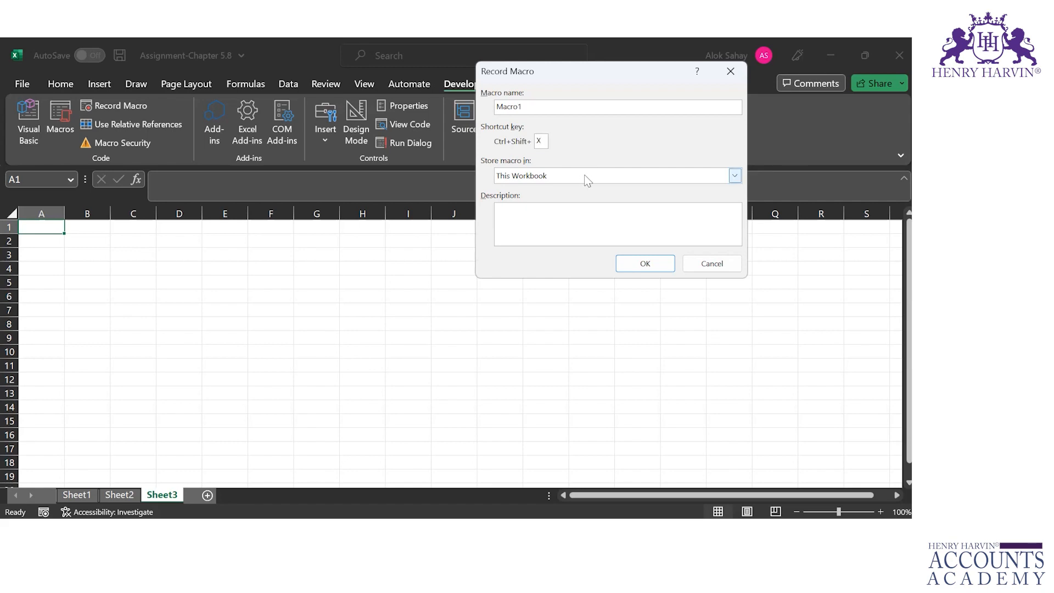
click(735, 176)
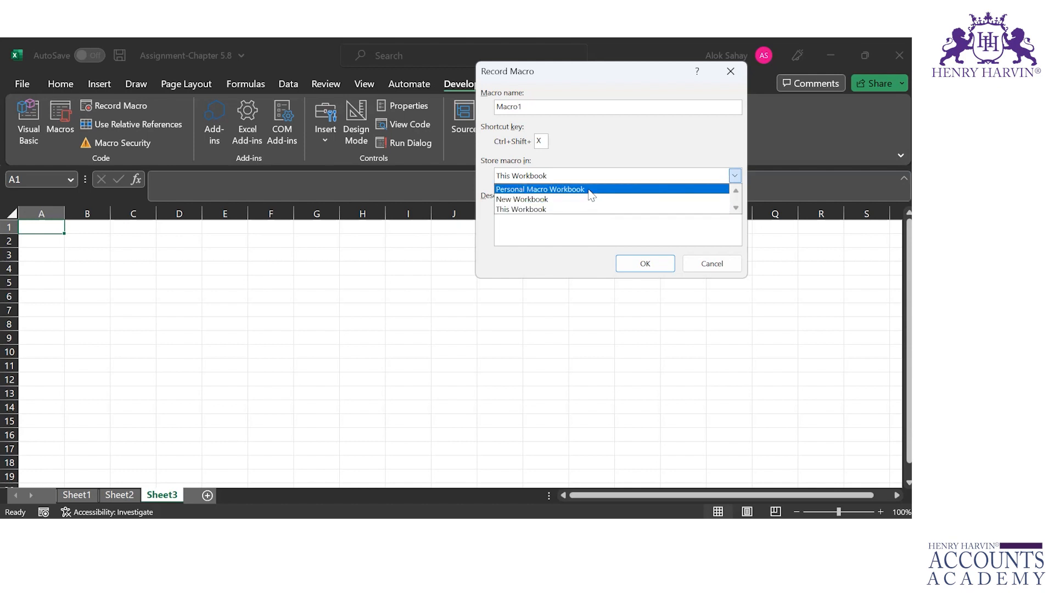
click(565, 199)
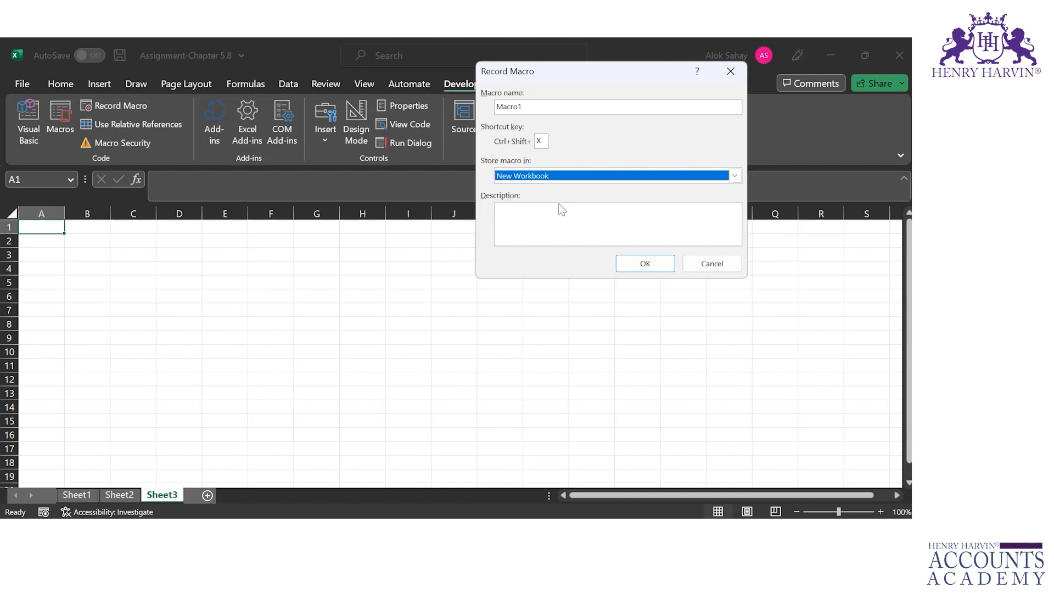
click(556, 210)
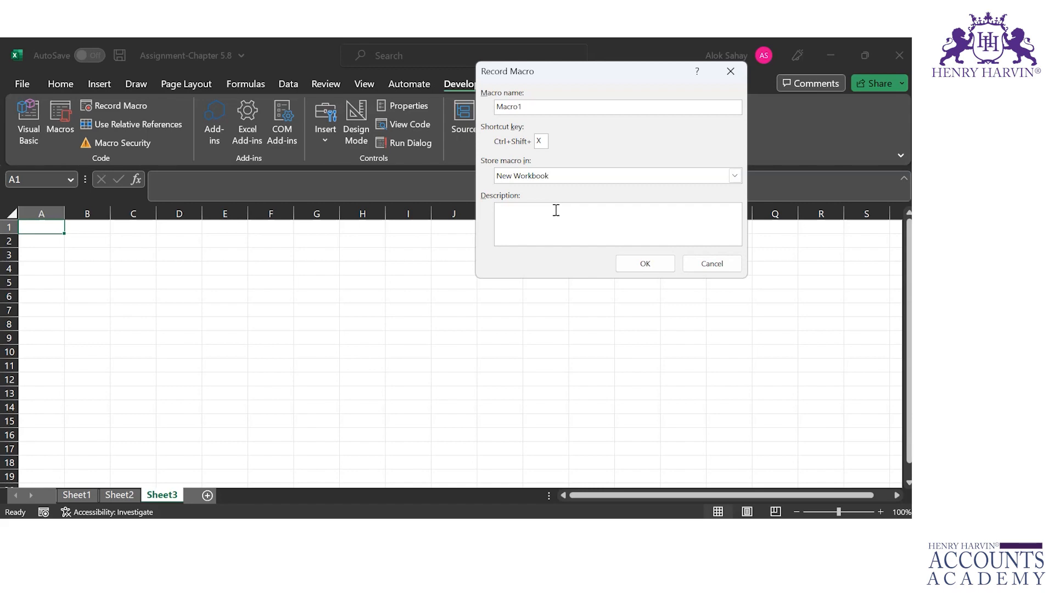
text(Student details)
click(642, 264)
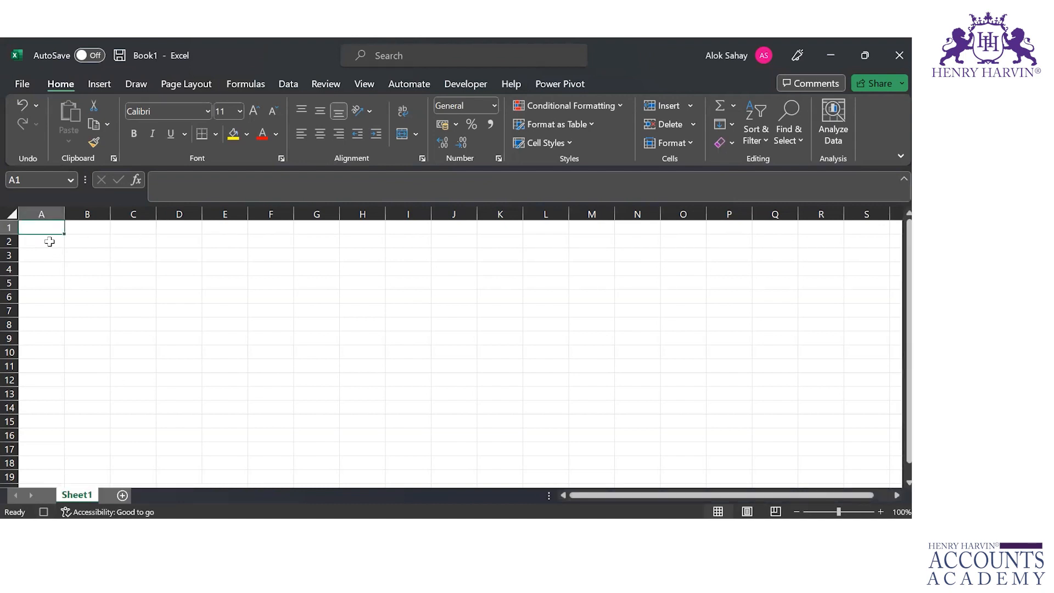
Enter the column headers "Headings" in B2 and "Details" in C2 of the new workbook
key(Down)
key(Right)
text(Headings)
key(Tab)
text(Details)
key(Return)
Enter the labels "Name:", "Mob No:", "Email ID:" and "Address:" in cells B3 to B6
text(Name:)
key(Return)
text(Mob N)
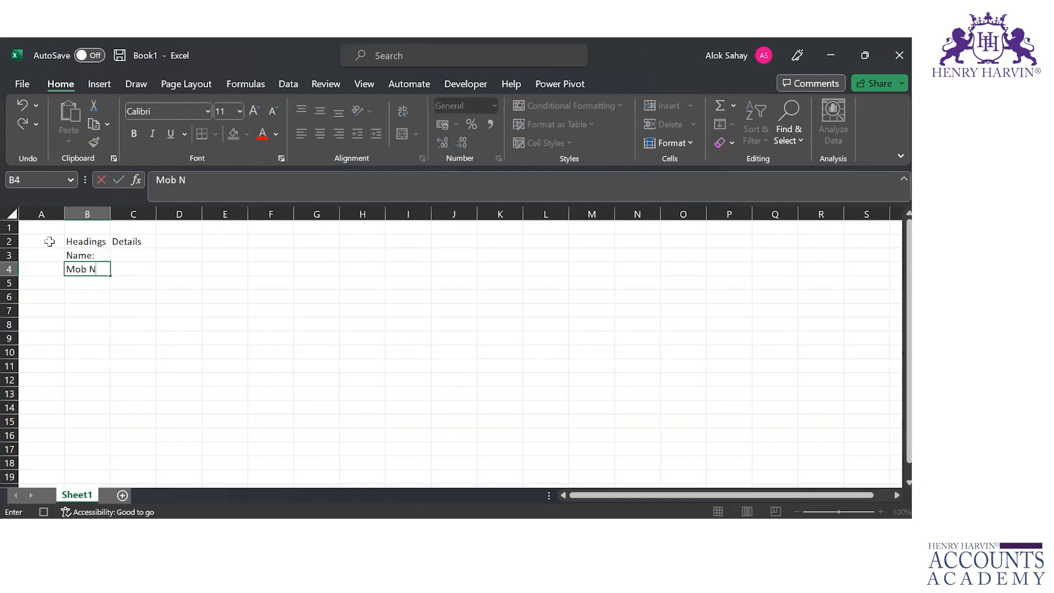
text(o:)
key(Return)
text(Email)
text(ess:)
key(Return)
Enter the labels "Subject:", "Date of Birth:" and "Area Pin Code:" in cells B7 to B9
text(Subject)
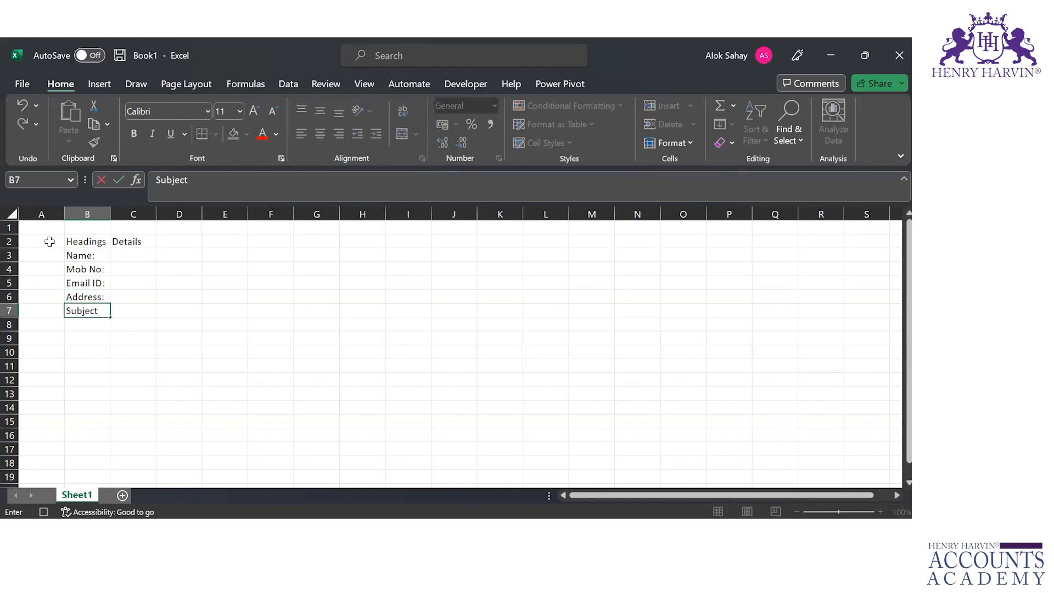
text(:)
key(Return)
text(Date of Birth:)
key(Return)
text(Area Pin Code:)
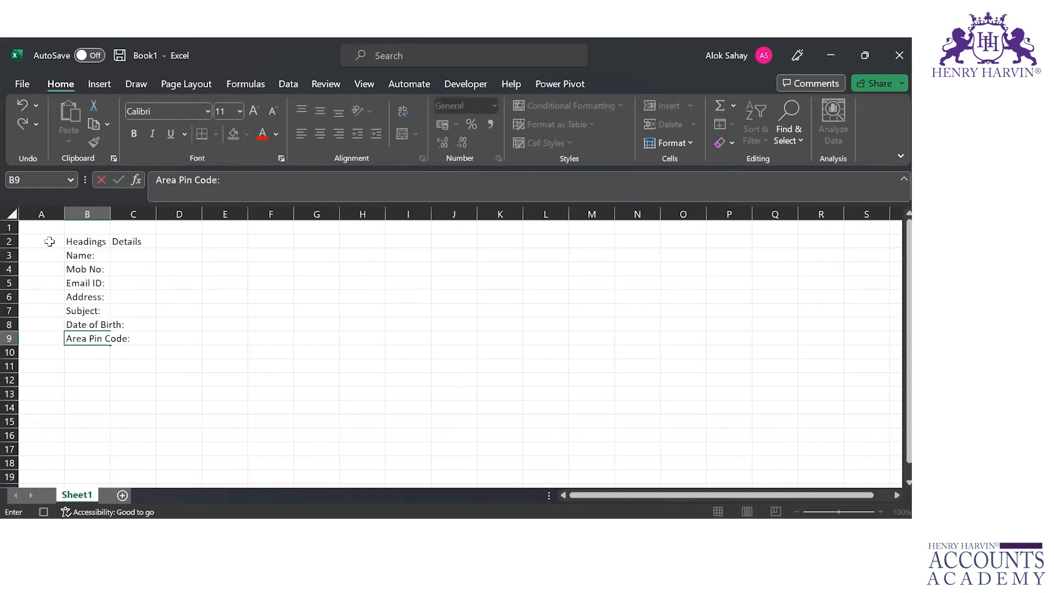
key(Return)
Apply all borders to the range B2:C9 and autofit its column widths
key(Up)
key(Up)
key(Up)
key(Up)
key(Up)
key(Up)
key(Up)
key(Up)
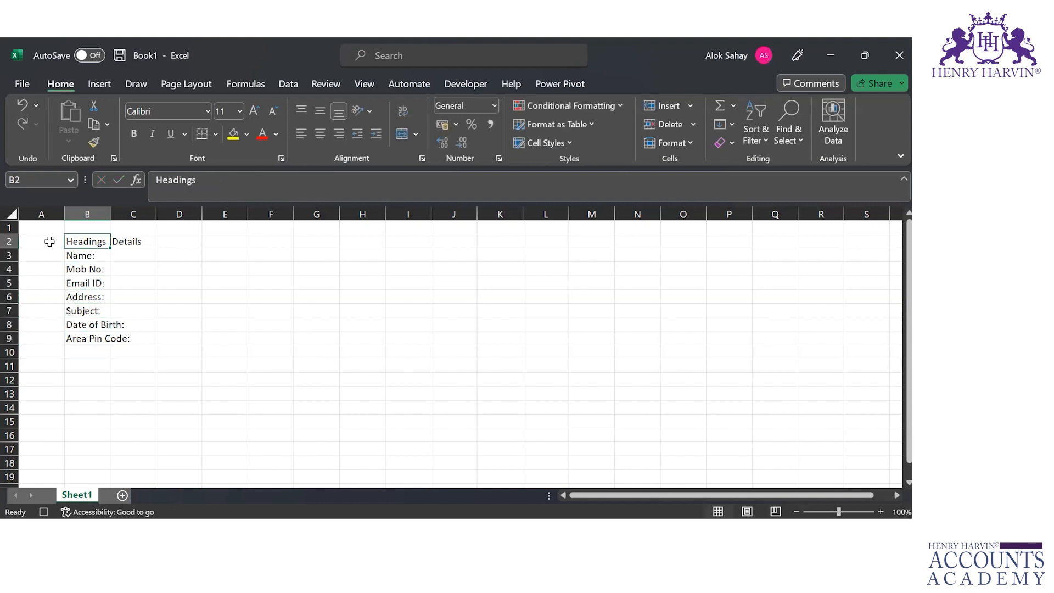
key(shift+Right)
key(shift+Down)
key(shift+Down)
key(shift+Down)
key(shift+Down)
key(shift+Down)
key(shift+Down)
key(shift+Down)
key(alt+h)
key(o)
key(i)
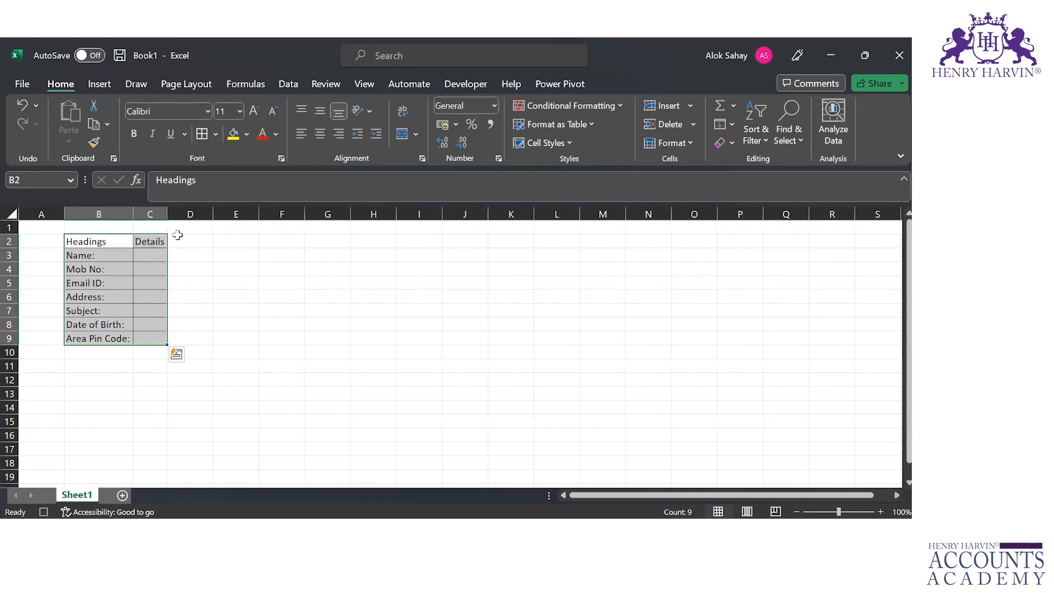
Widen the Details column to leave room for entries and stop recording the macro
drag(167, 215, 316, 216)
click(235, 327)
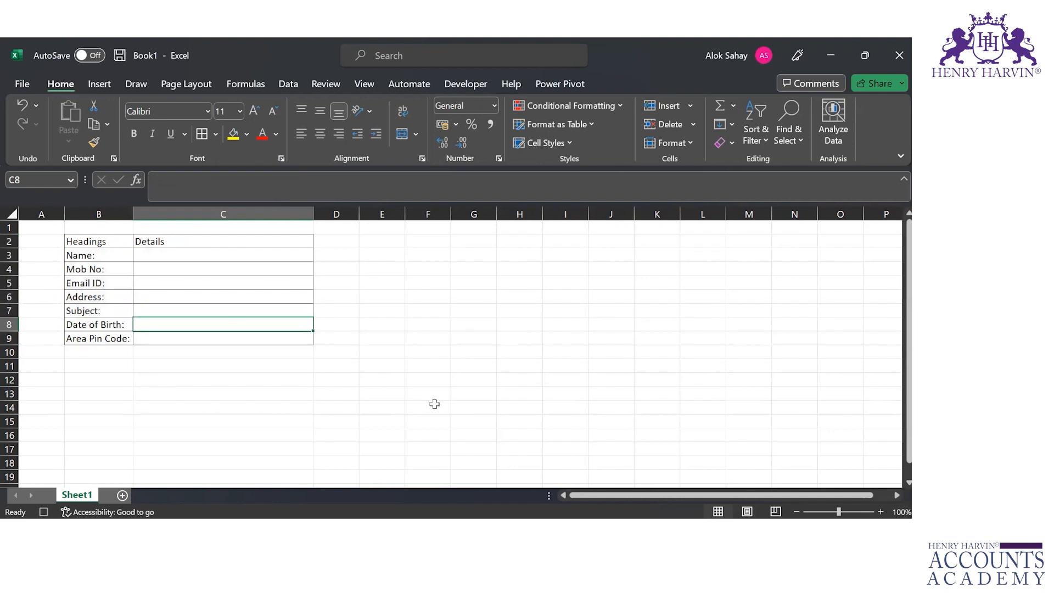
click(43, 512)
Save the workbook as the macro-enabled file Macro1 in the Excel 25 Feb 2023 folder
key(ctrl+s)
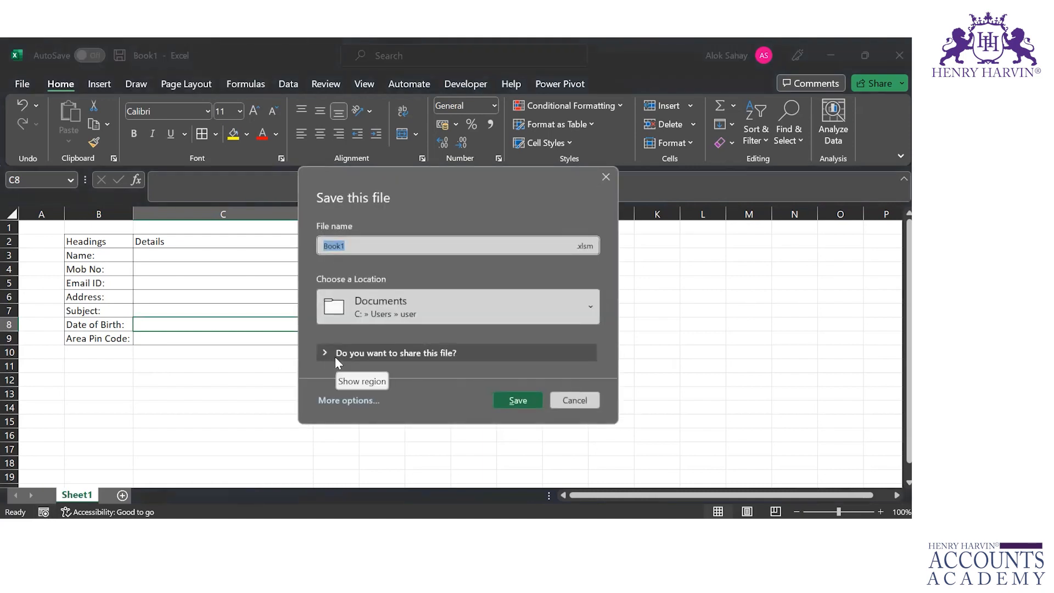
click(580, 301)
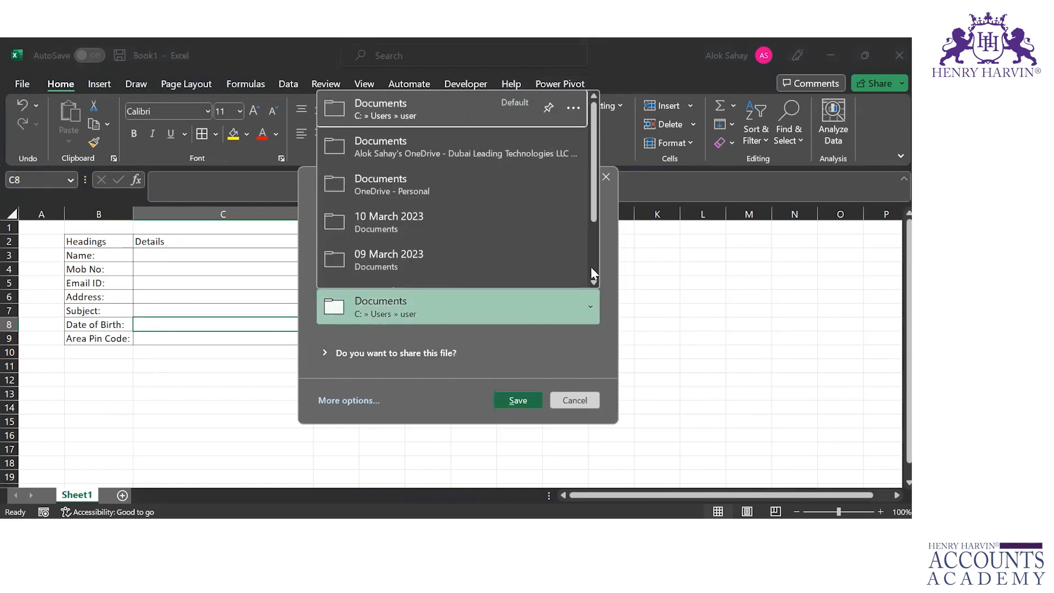
click(593, 269)
click(487, 275)
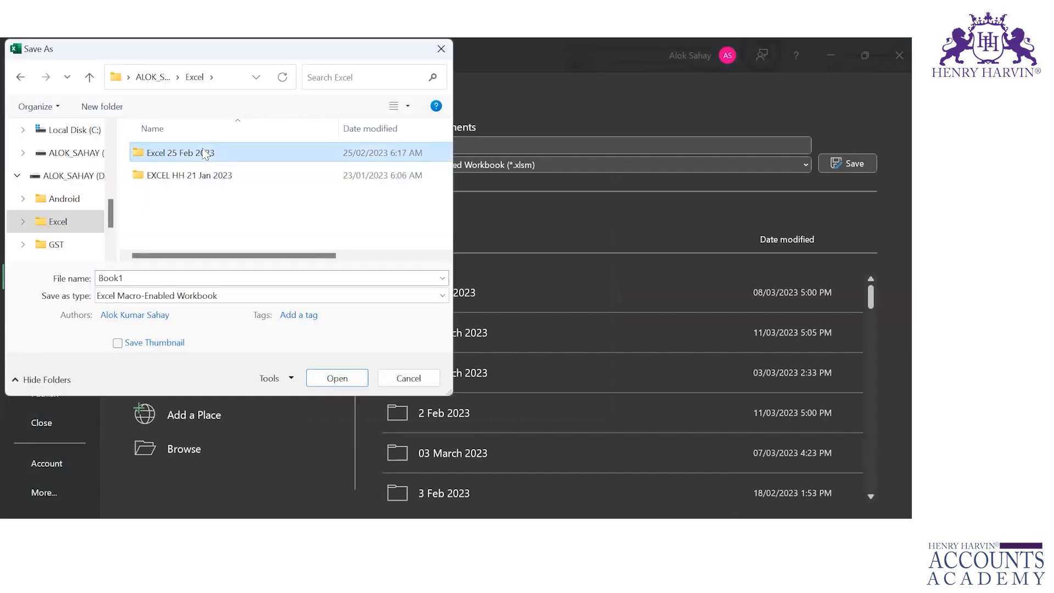
double_click(204, 152)
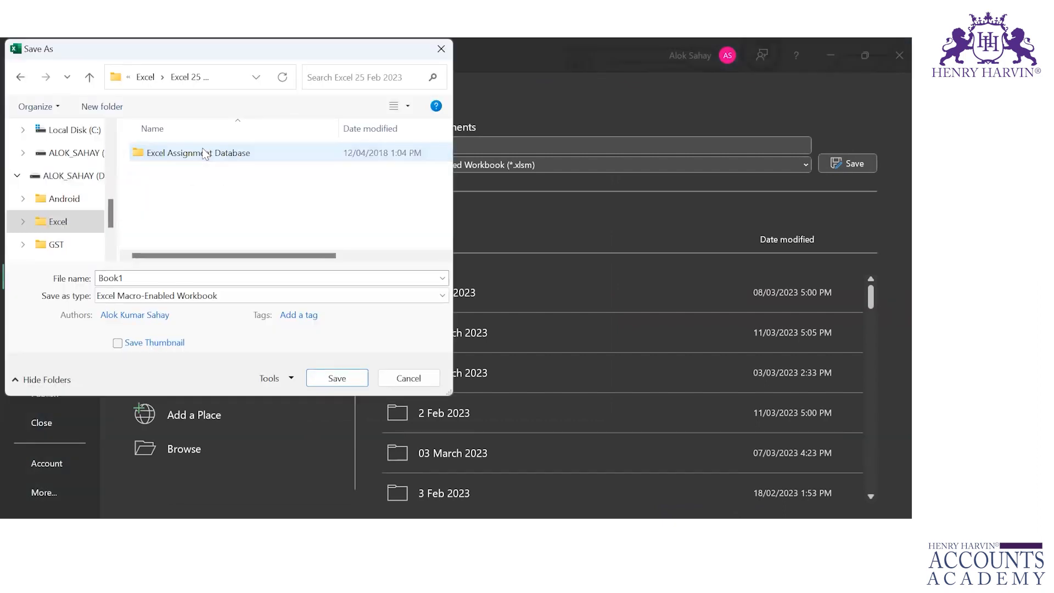
click(245, 279)
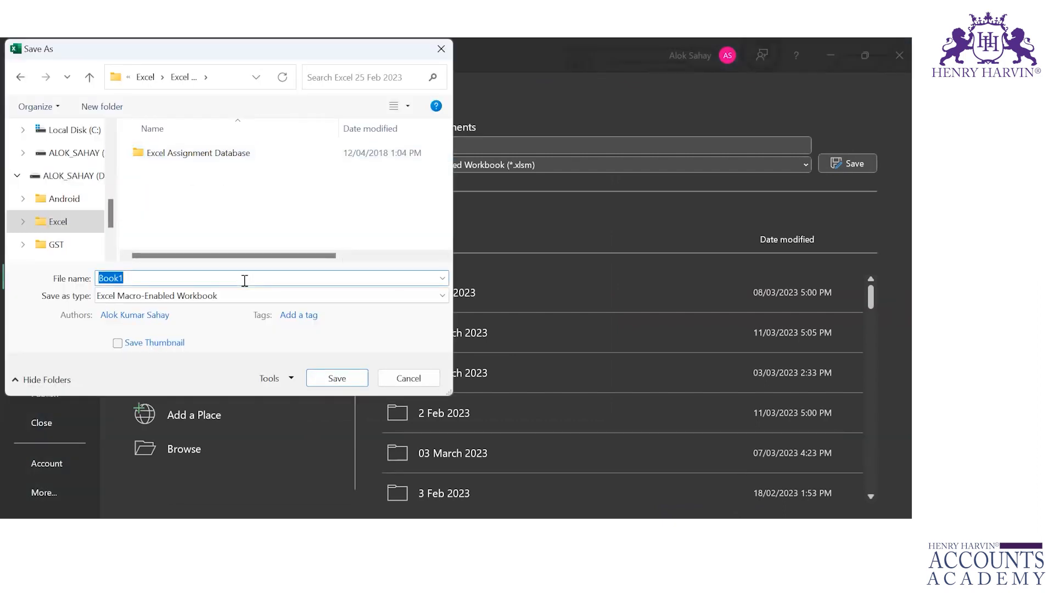
text(Macro1)
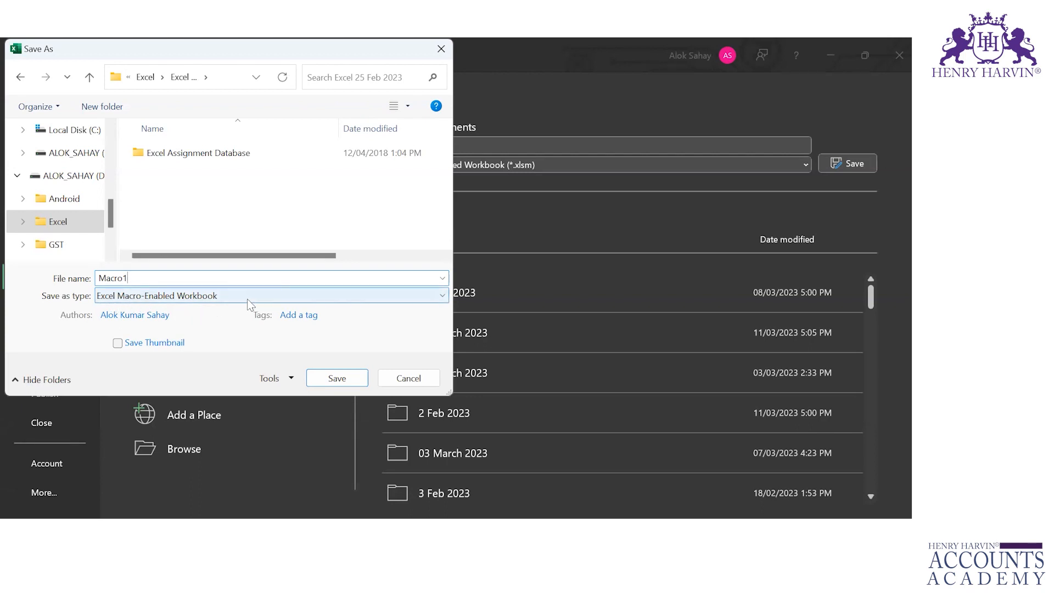
click(348, 385)
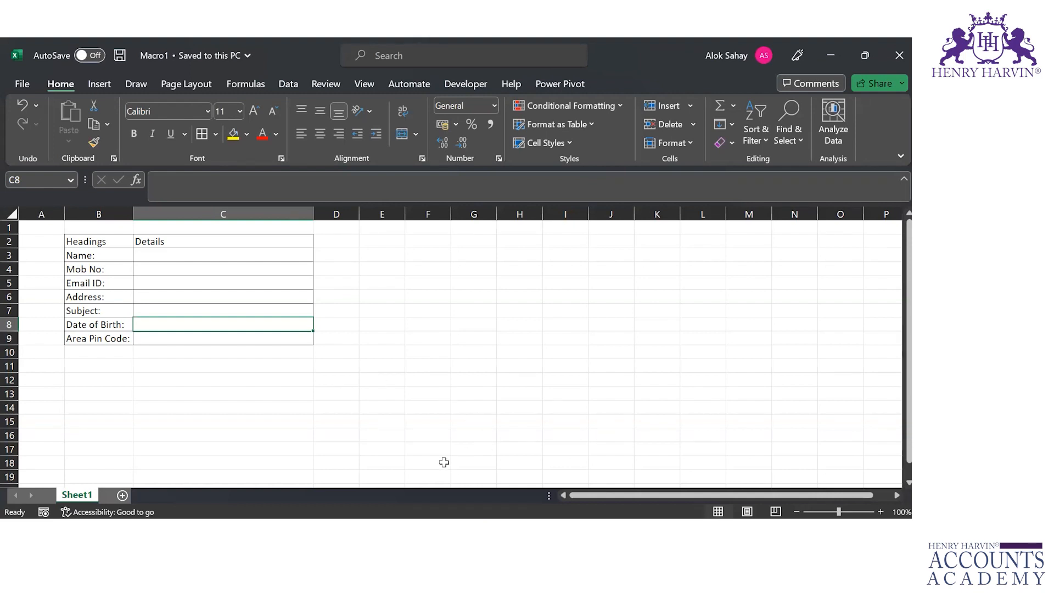
Create a new blank workbook and try to run Macro1 from Macro1.xlsm in it
key(alt+F11)
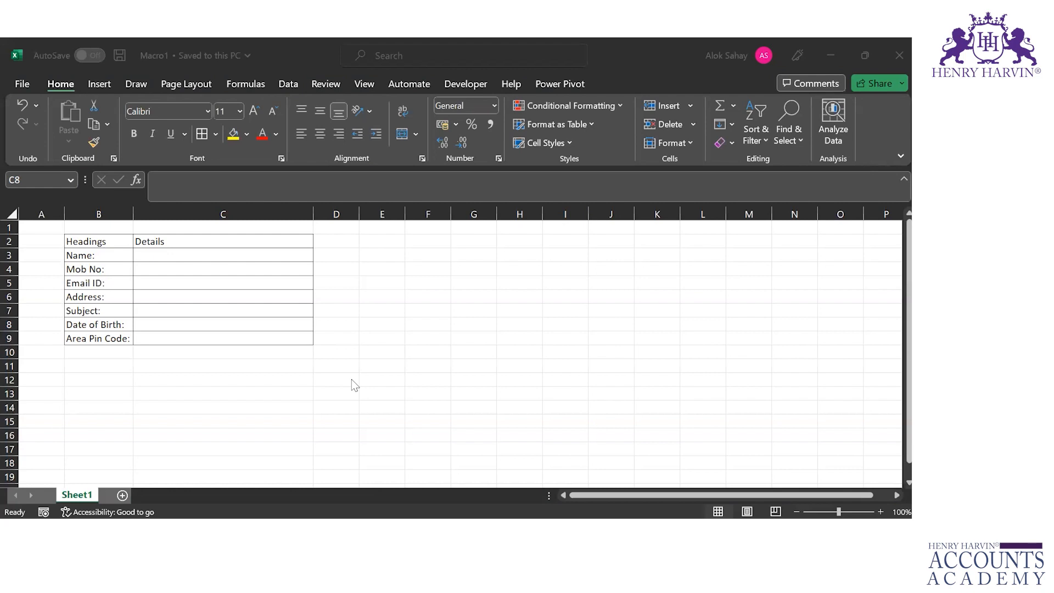
click(442, 391)
key(ctrl+n)
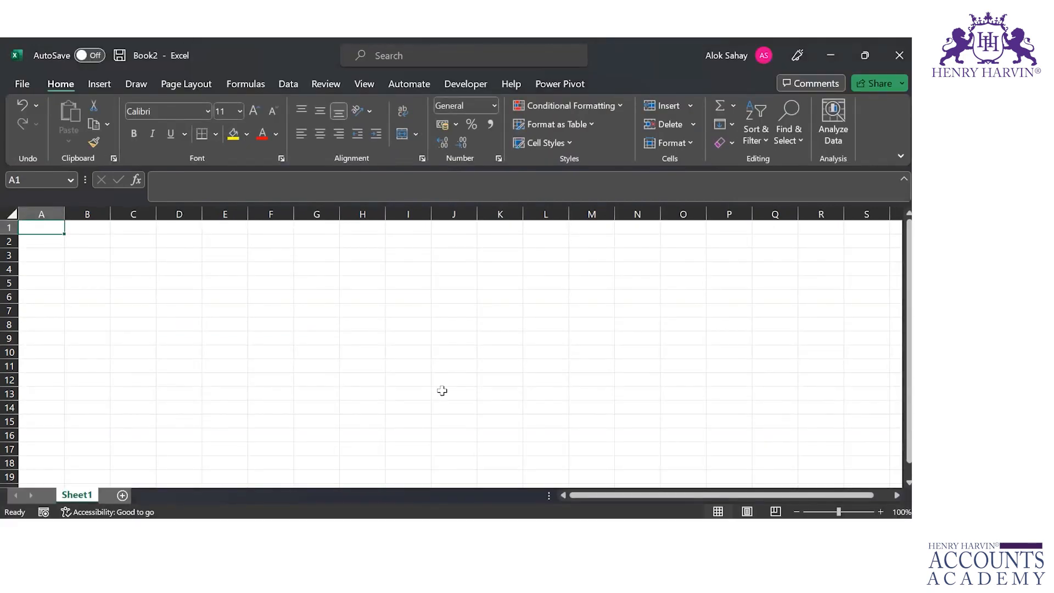
click(475, 87)
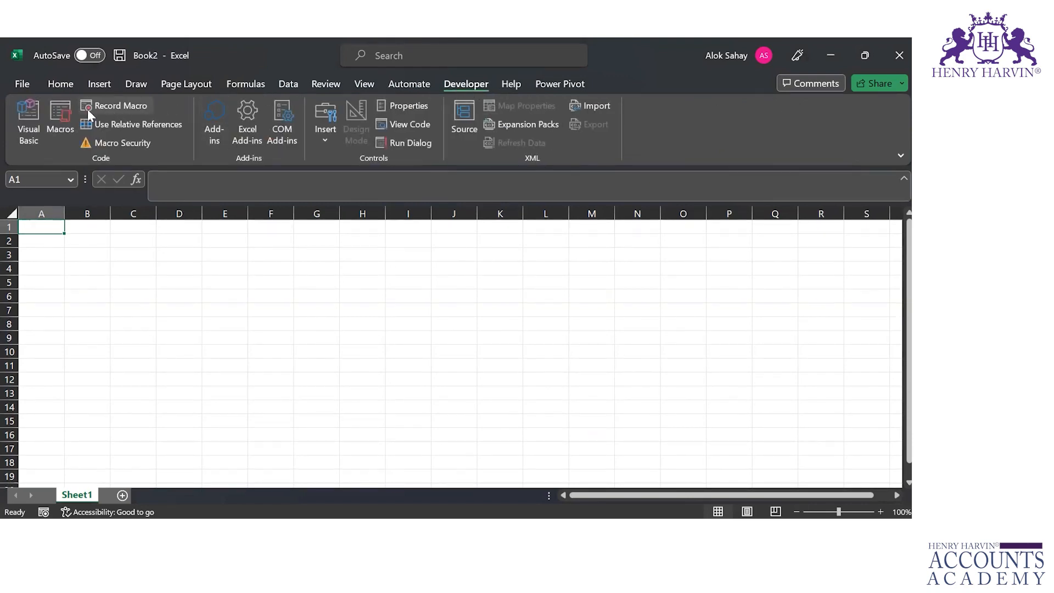
click(69, 117)
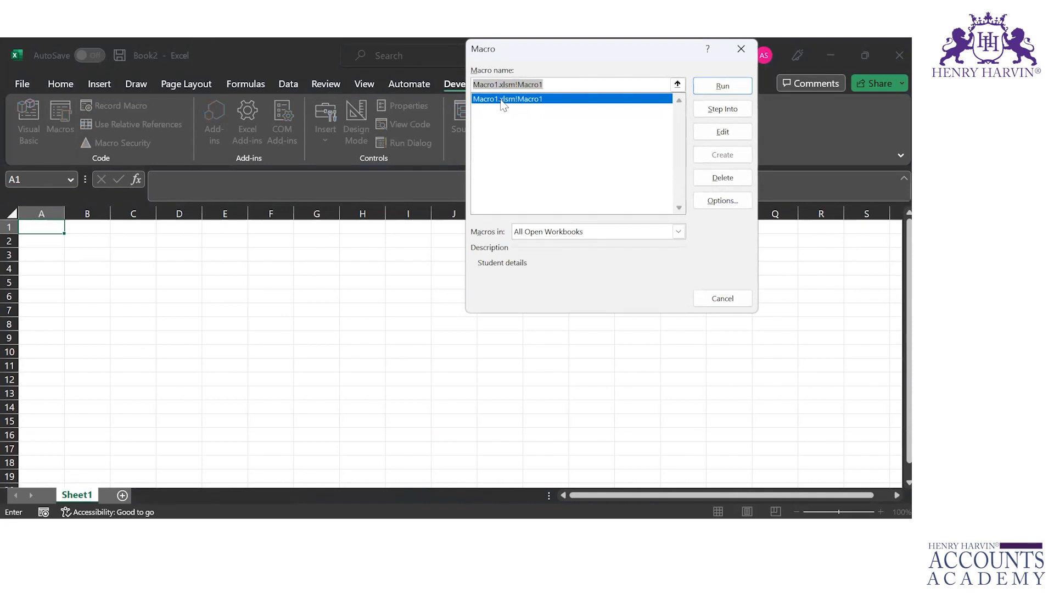
click(725, 91)
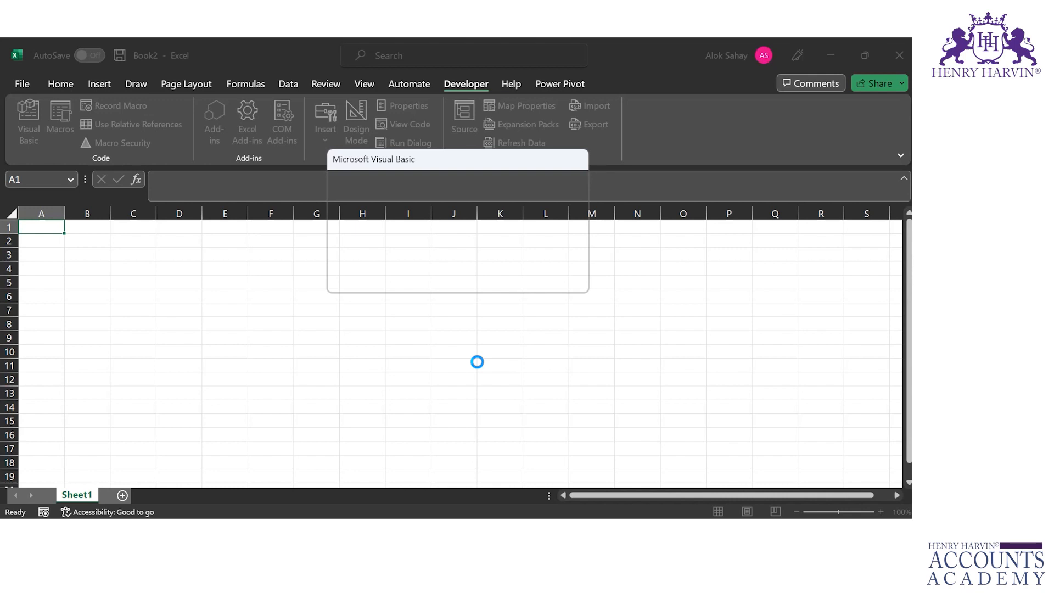
Try the macro again from cell B4, then debug it and examine the recorded Macro1 code
click(104, 269)
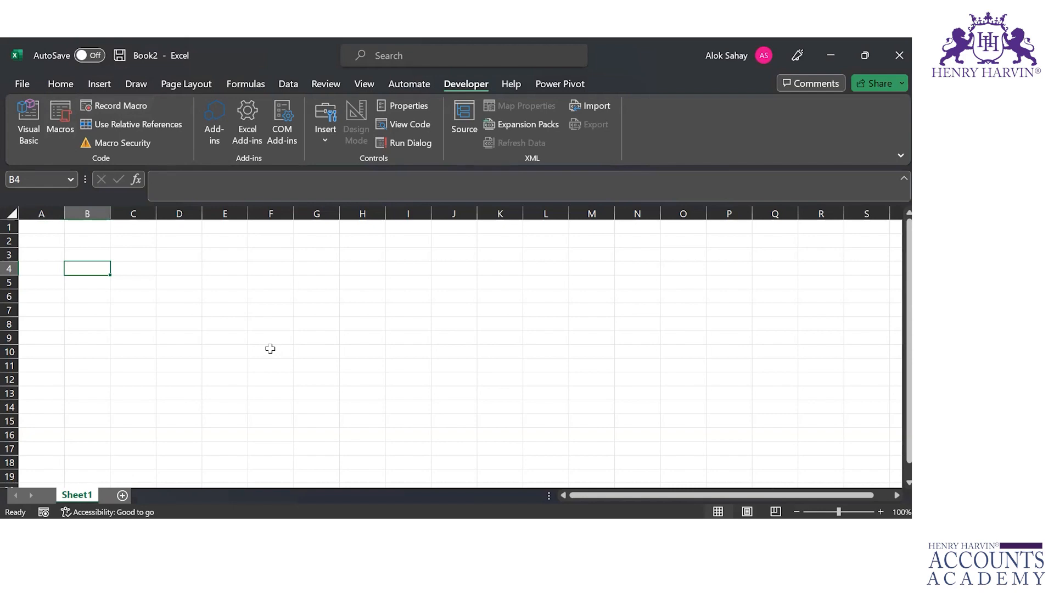
key(ctrl+q)
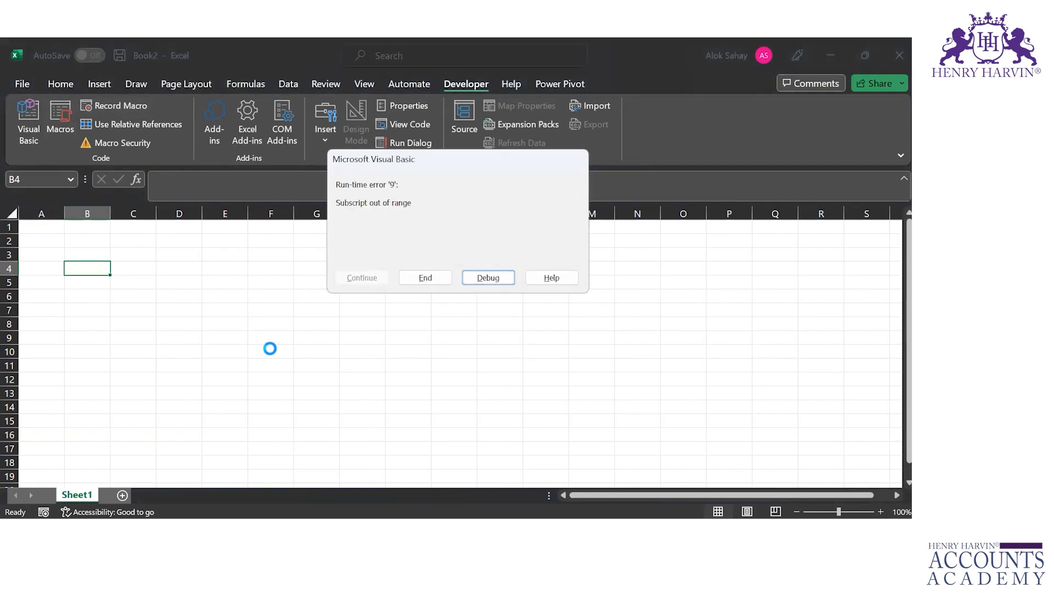
click(486, 277)
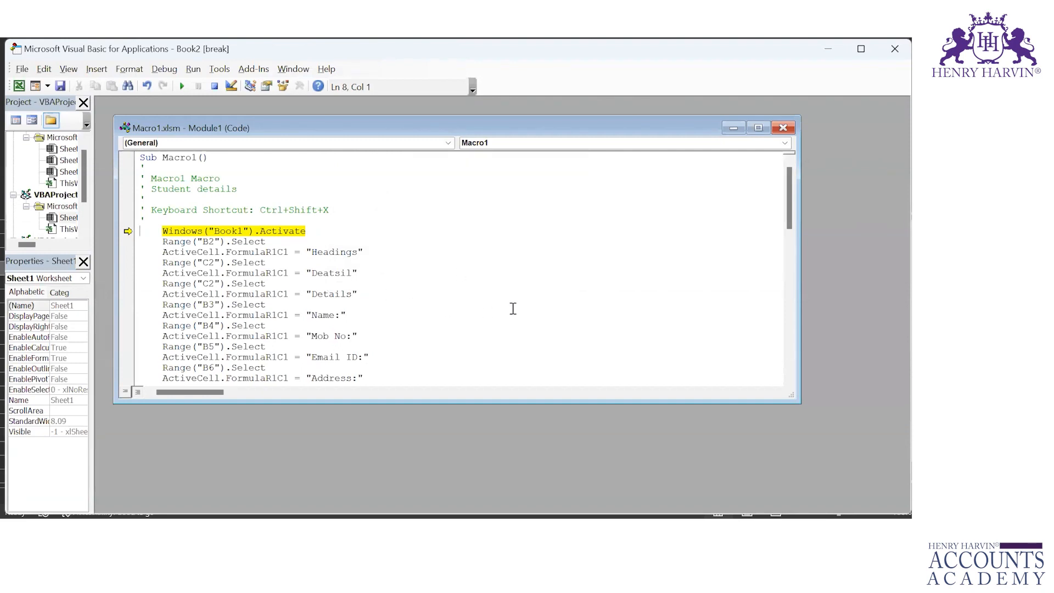
drag(791, 221, 780, 447)
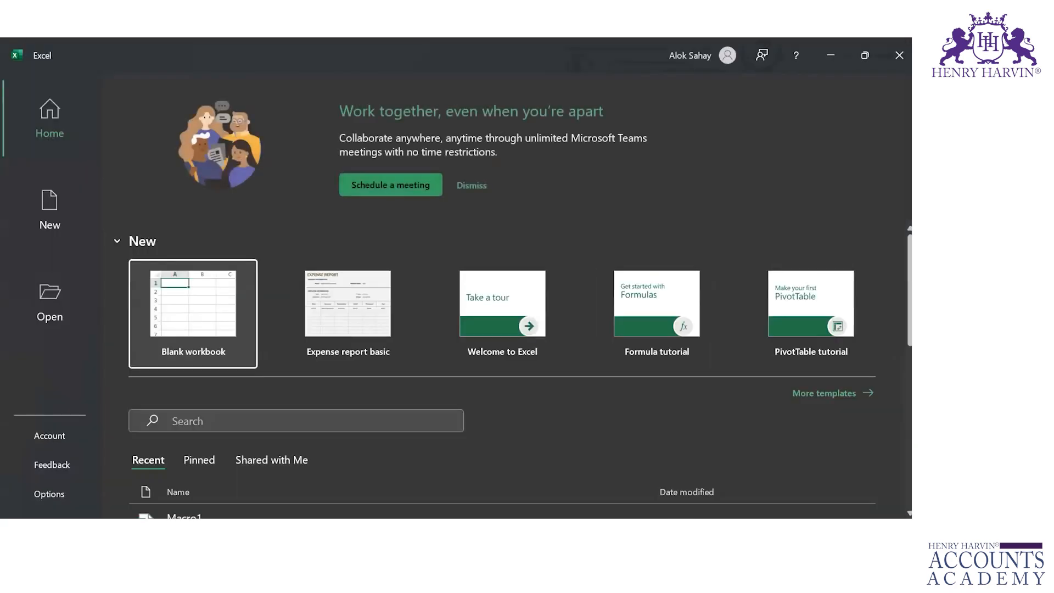
From cell B2 of the blank Book1 workbook, start recording Macro1 with shortcut Ctrl+Shift+X and the description "Student details"
click(172, 322)
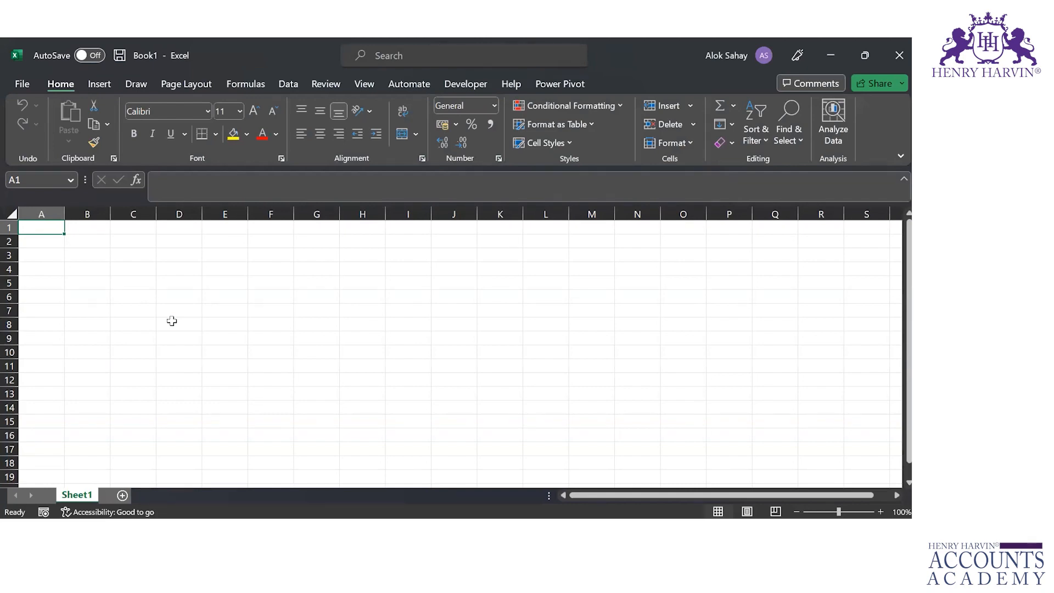
click(235, 319)
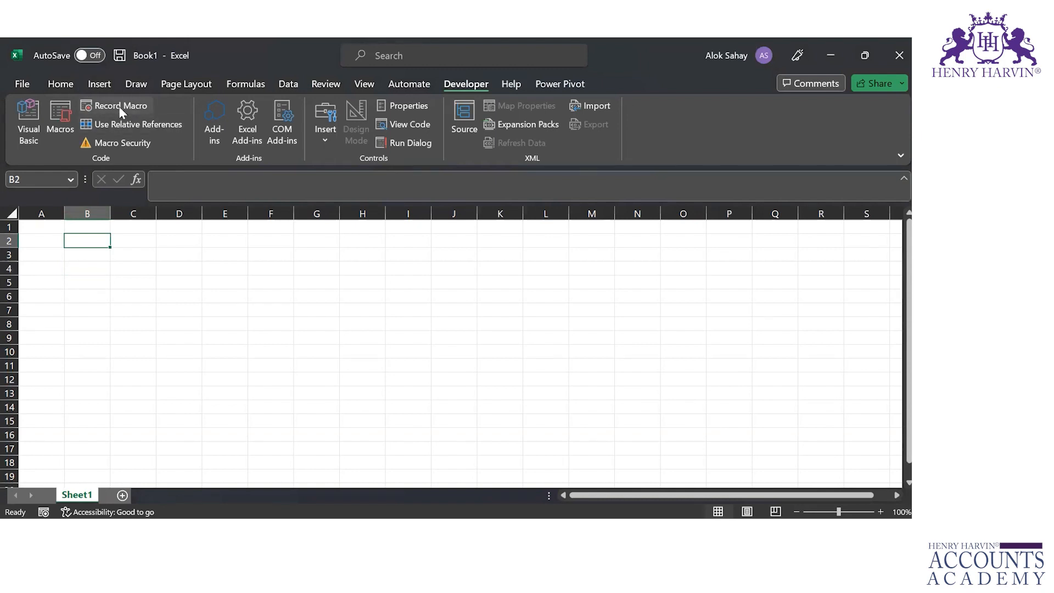
click(120, 106)
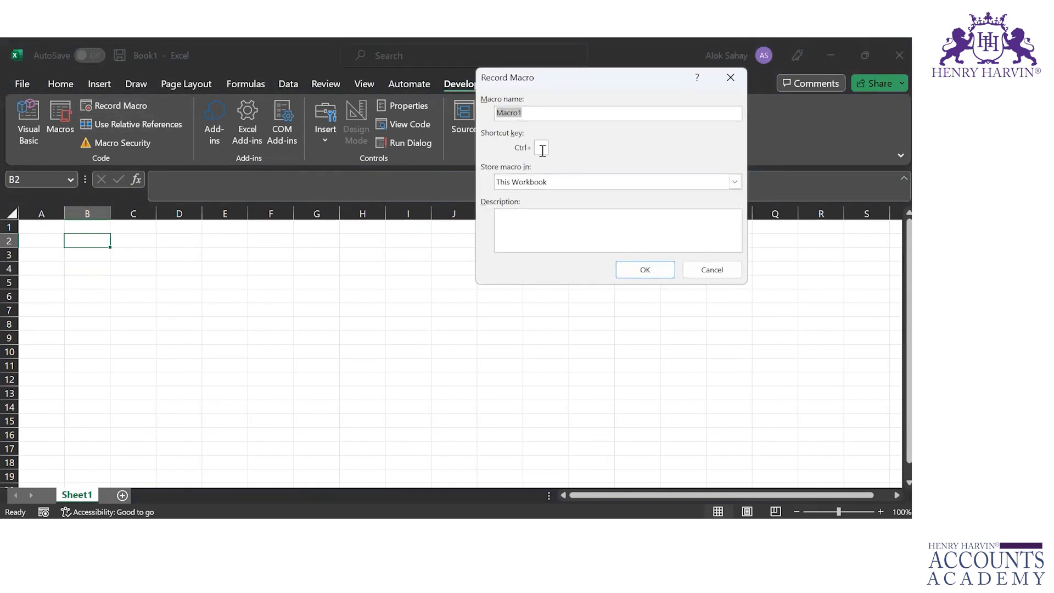
click(542, 149)
text(X)
click(557, 217)
text(Student details)
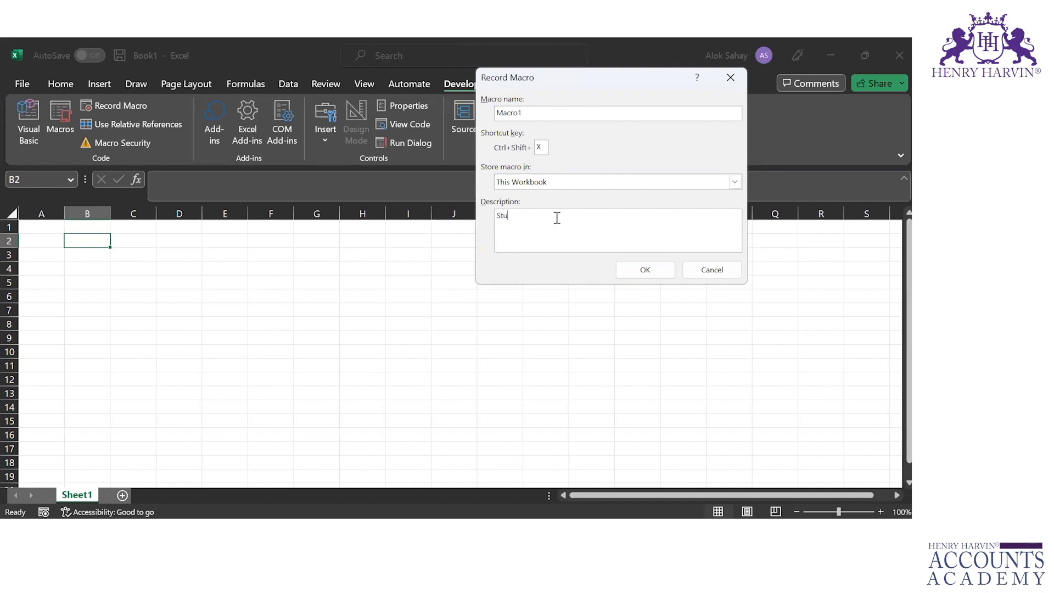
click(642, 269)
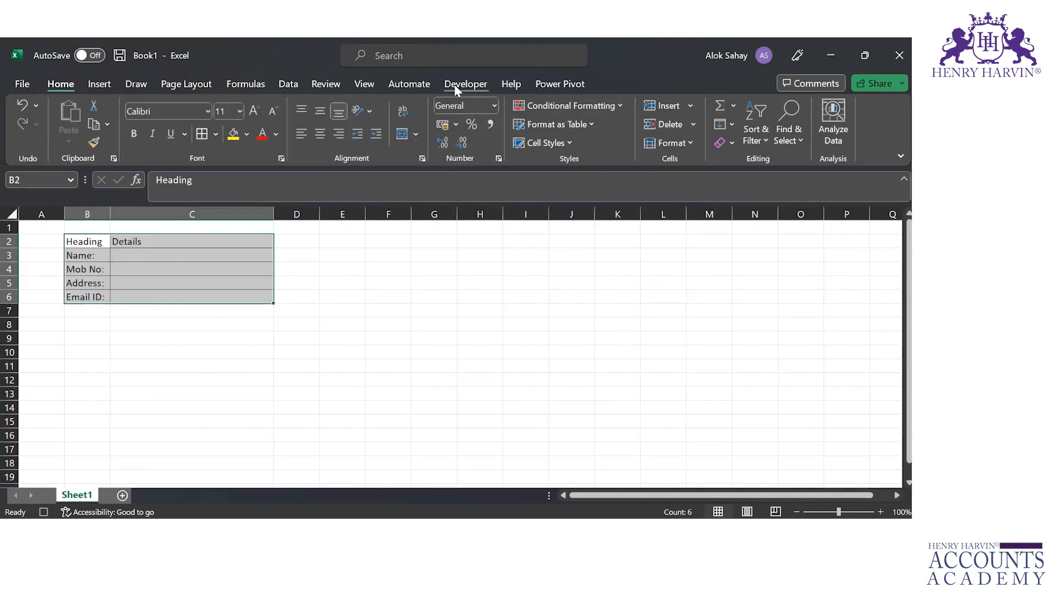
Stop recording the macro and deselect the form by selecting cell B10
click(454, 84)
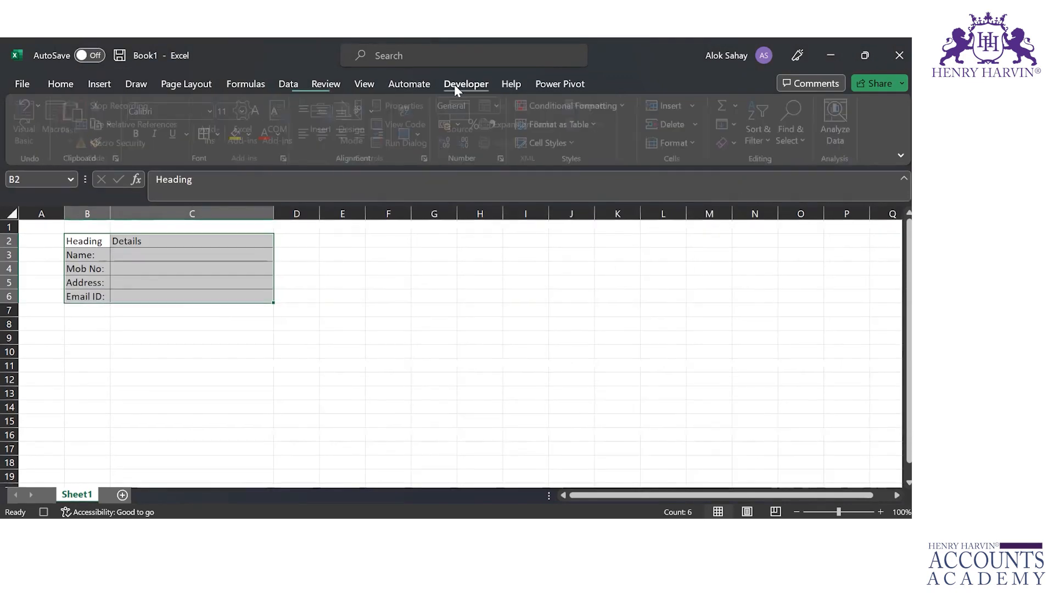
click(133, 106)
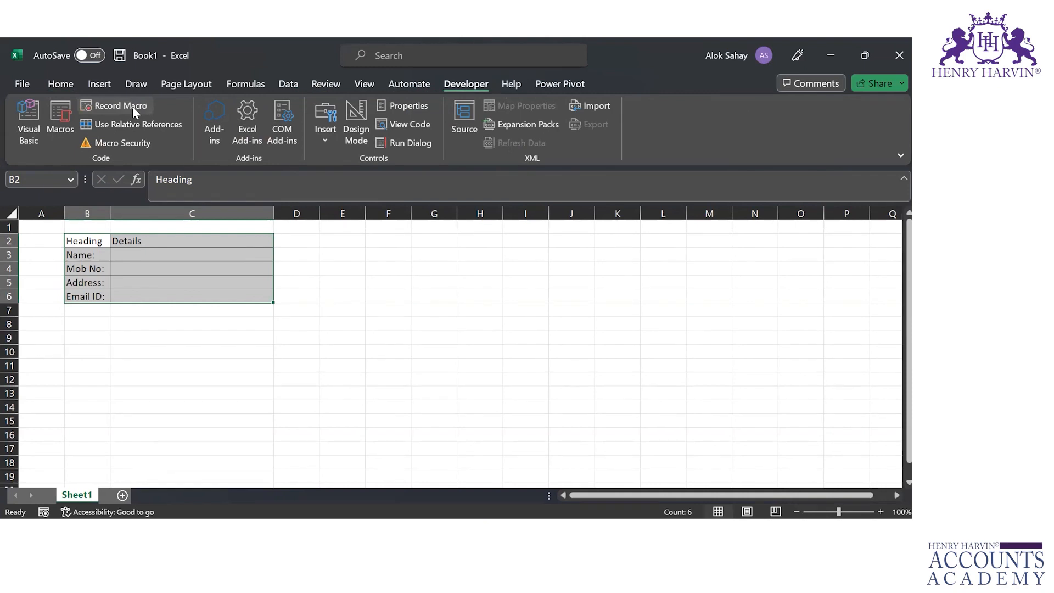
click(438, 439)
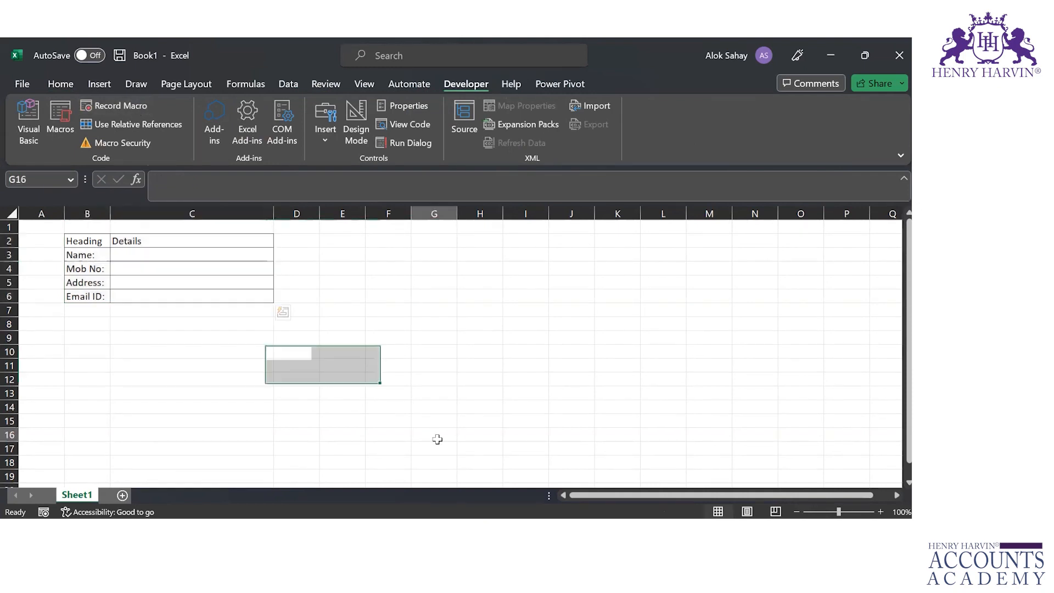
click(100, 354)
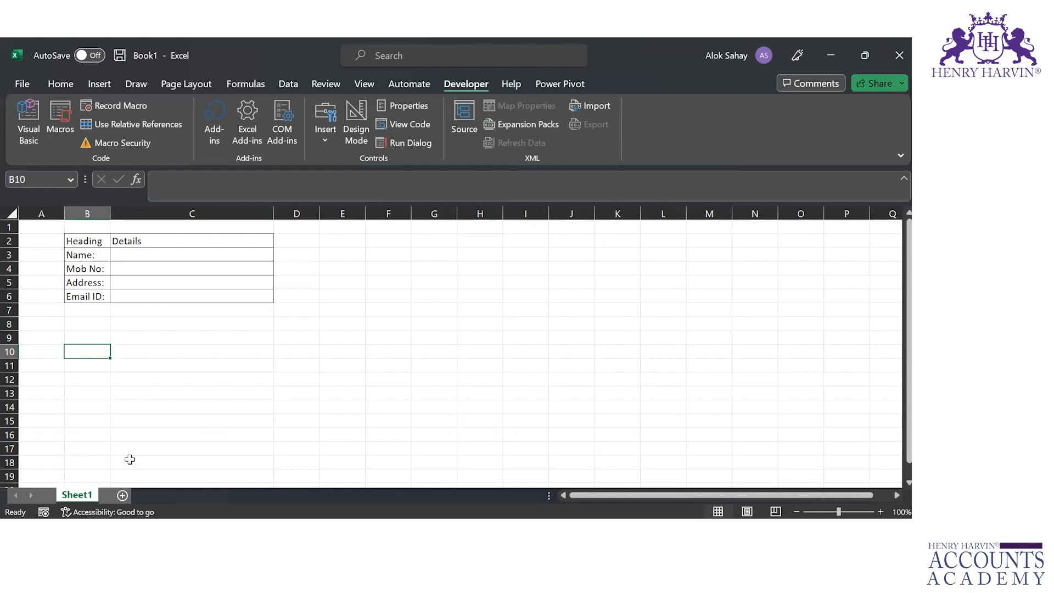
Add a second worksheet and run the recorded macro on it with cell A1 active
click(122, 495)
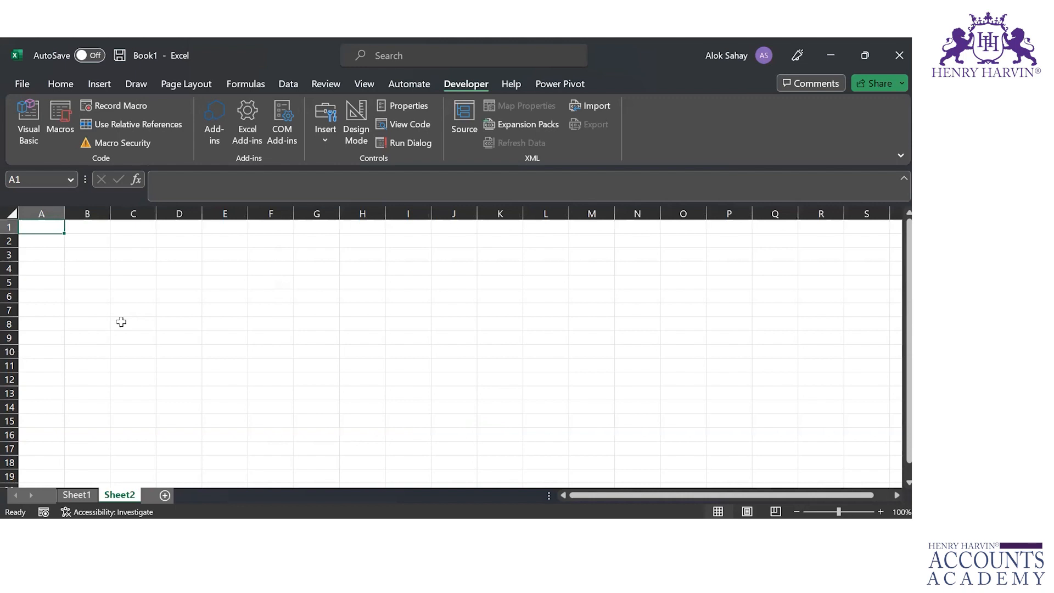
key(ctrl+shift+h)
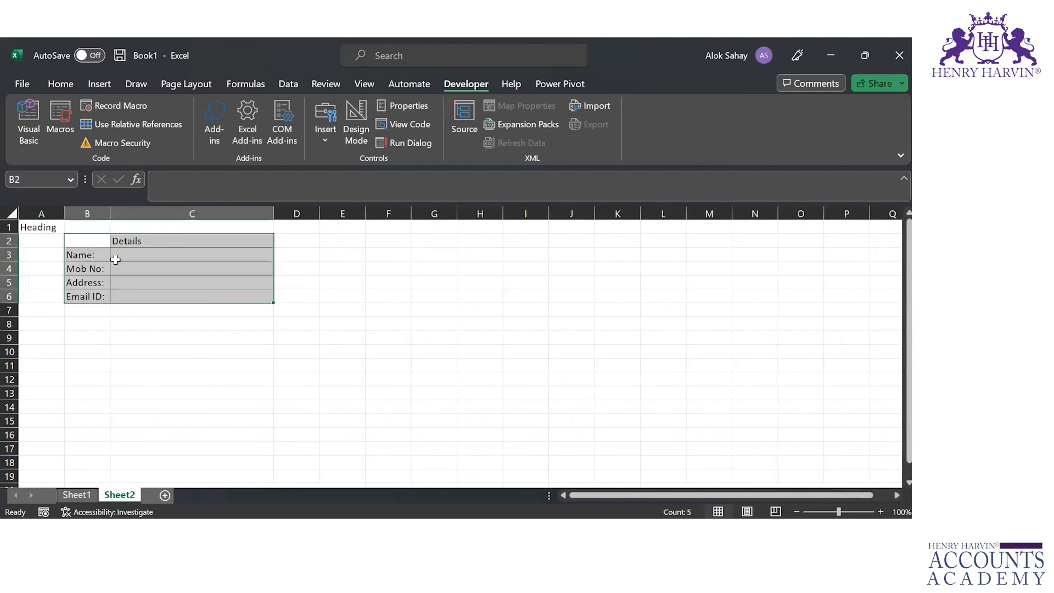
click(138, 355)
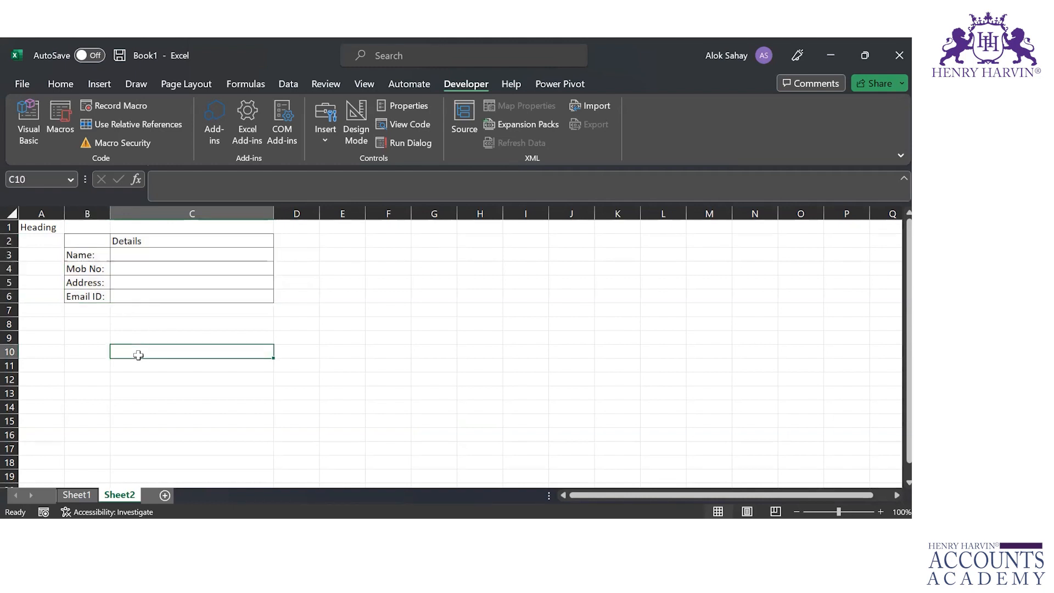
key(ctrl+shift+h)
click(144, 354)
key(Down)
key(Down)
key(Down)
key(Down)
key(Down)
key(Down)
key(Down)
key(Down)
key(Down)
key(Down)
key(Down)
key(Down)
key(Down)
key(Down)
key(Down)
key(Down)
key(Down)
key(Down)
key(Down)
key(Down)
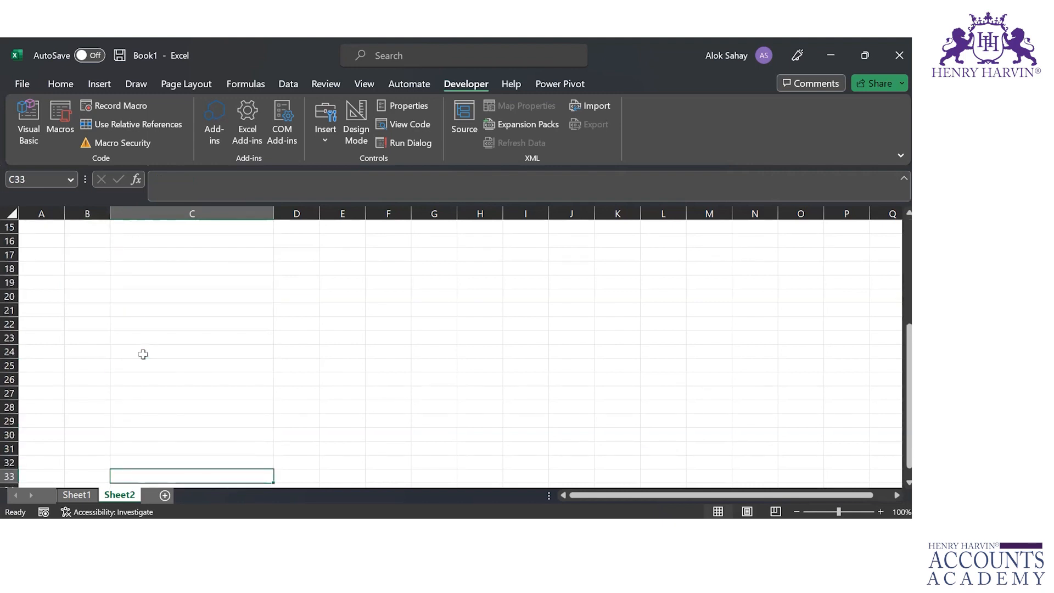
Add a third worksheet, select cell B2 and run the recorded macro to build the form there
click(164, 495)
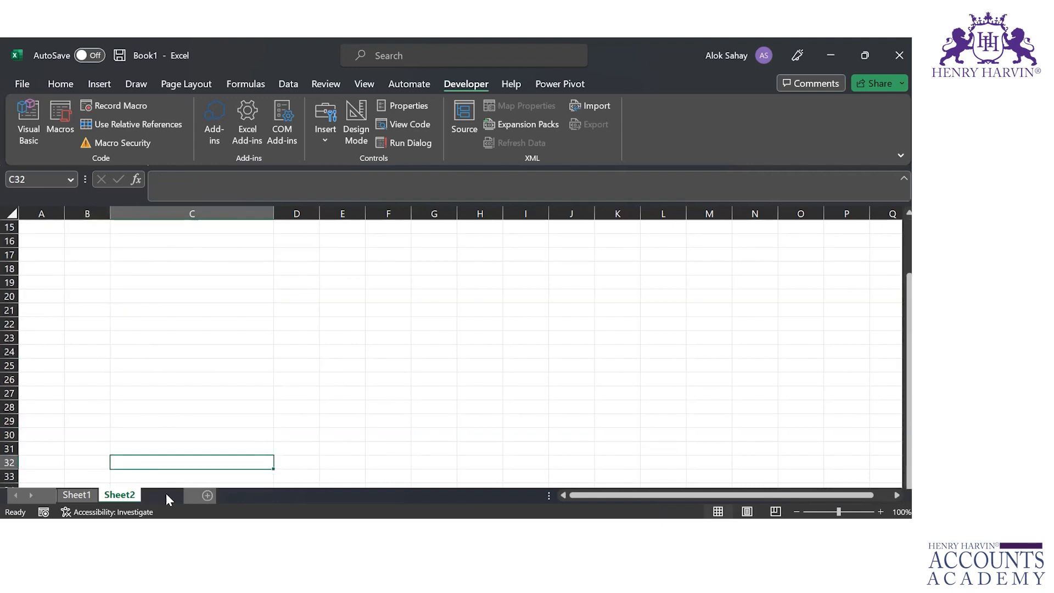
key(Down)
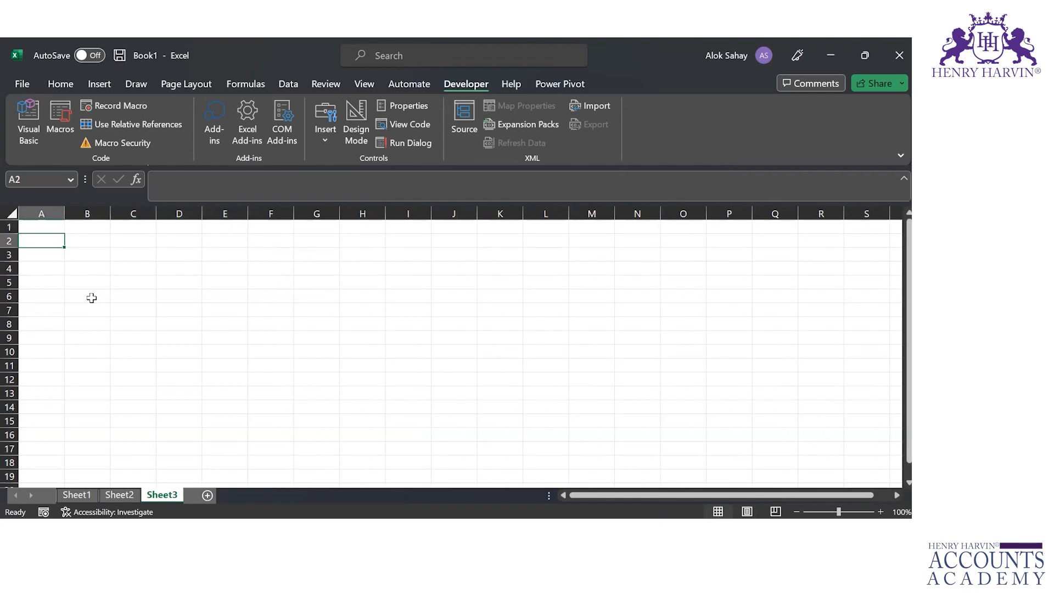
key(Right)
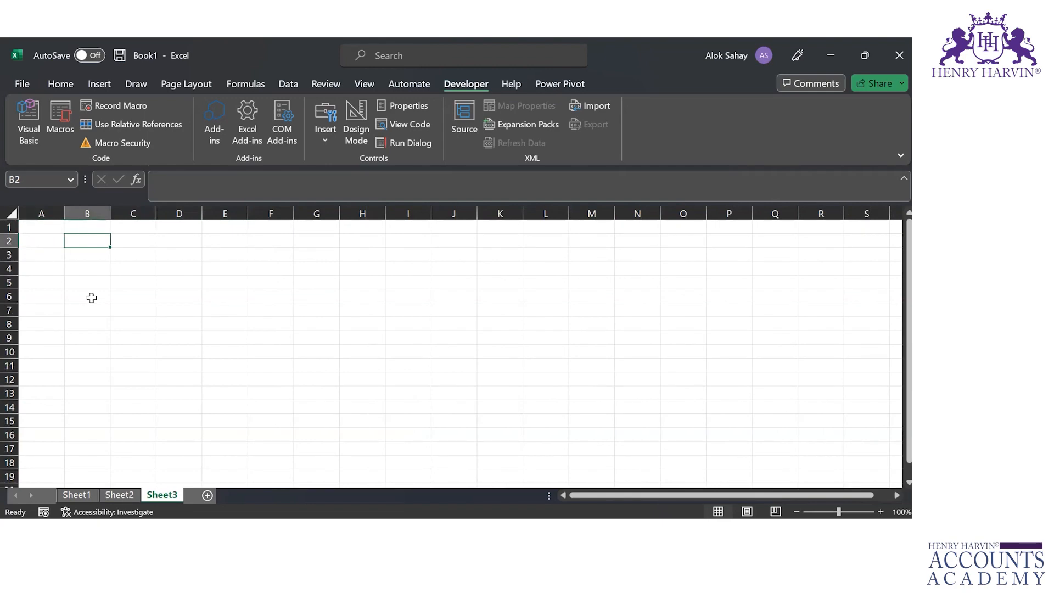
key(ctrl+q)
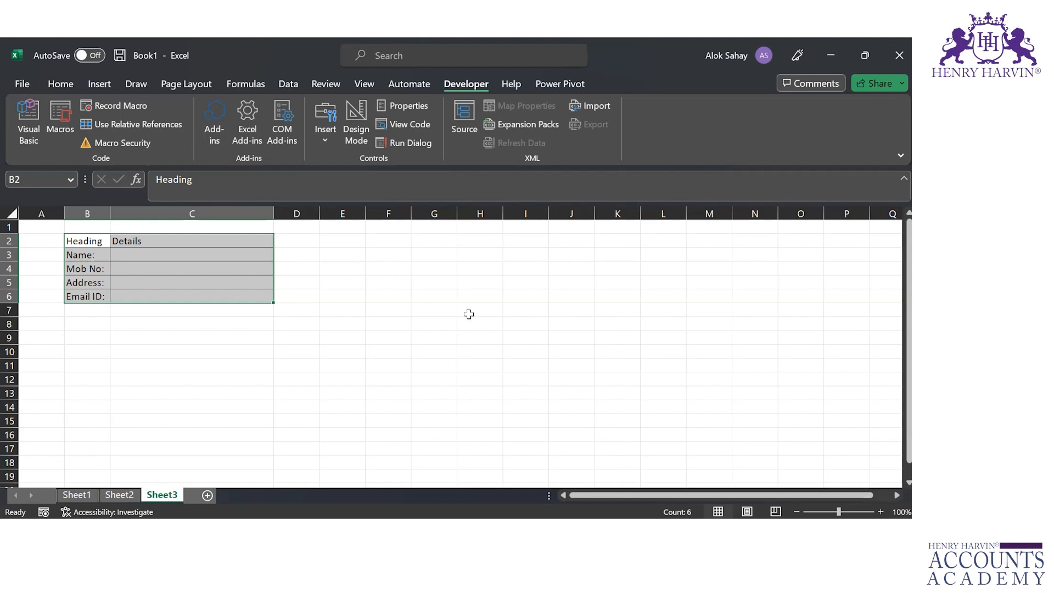
click(480, 287)
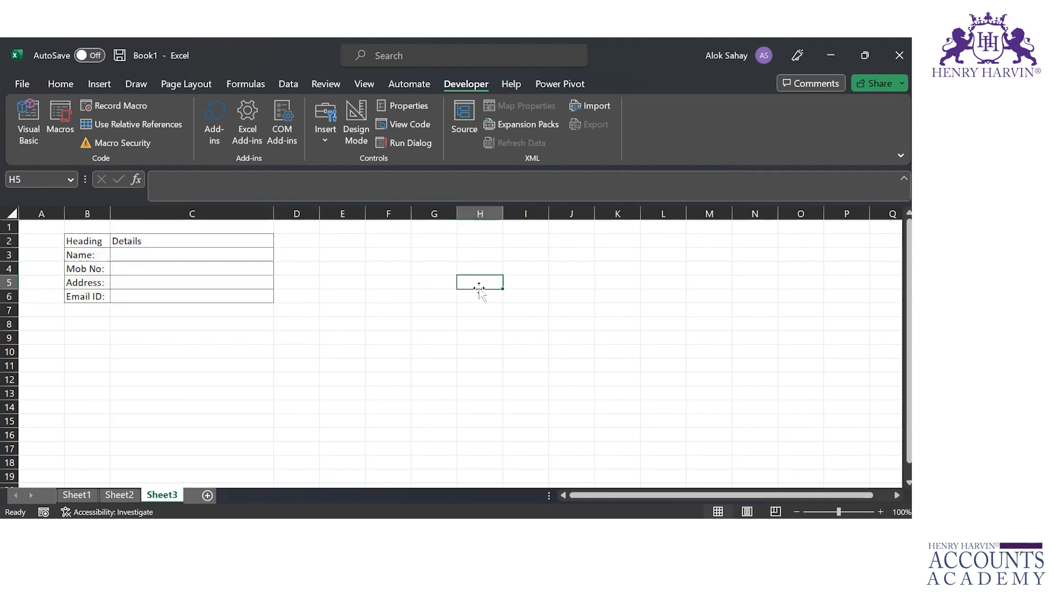
Open the Visual Basic editor from the workbook with the recorded macro
key(F11)
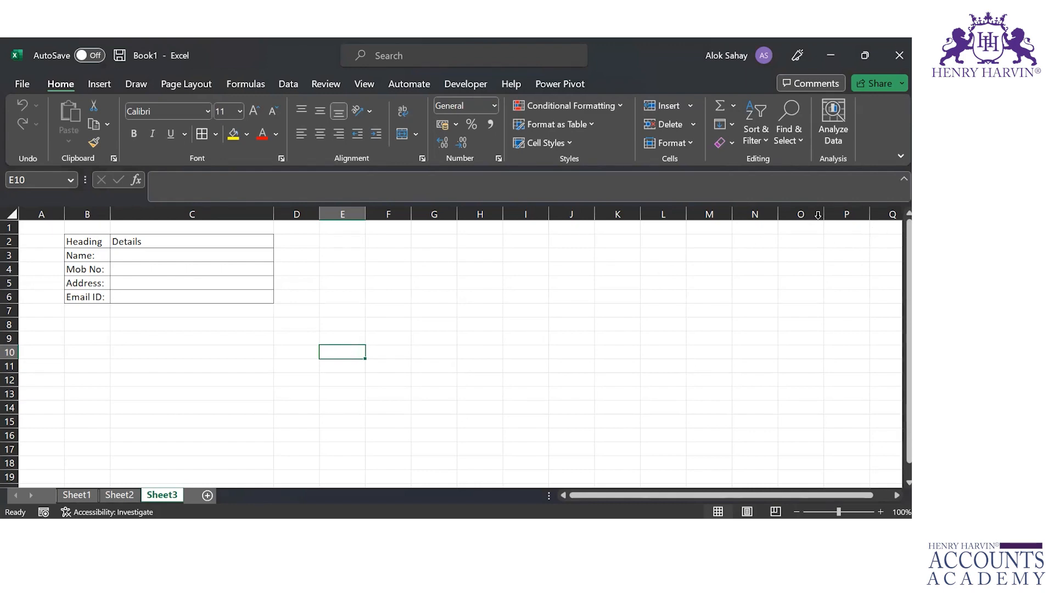
click(461, 85)
click(17, 124)
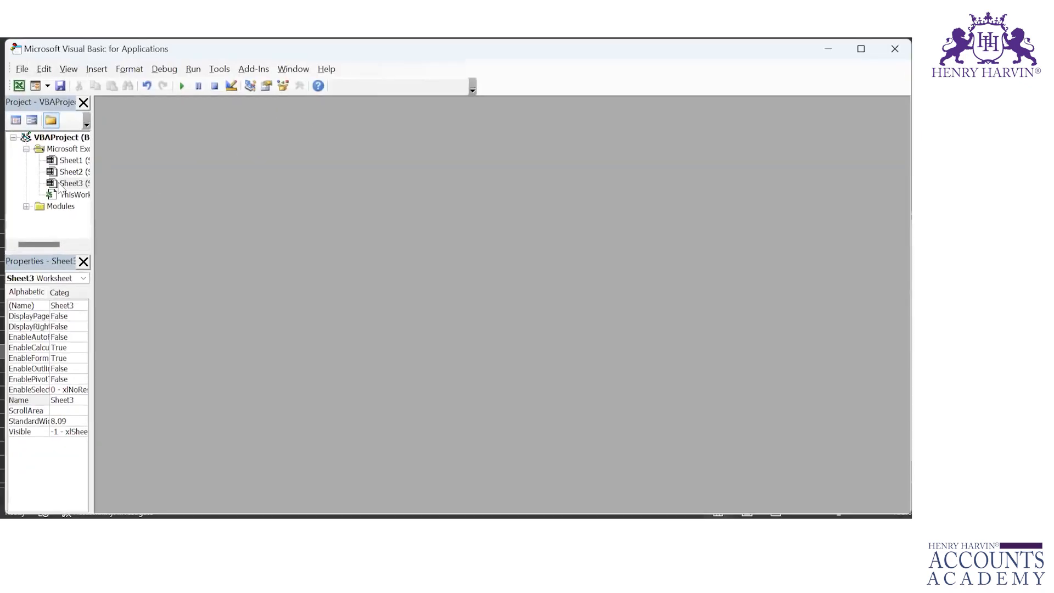
Look through the sheet, workbook and Modules entries in the VBA project, then close the Visual Basic editor
click(58, 163)
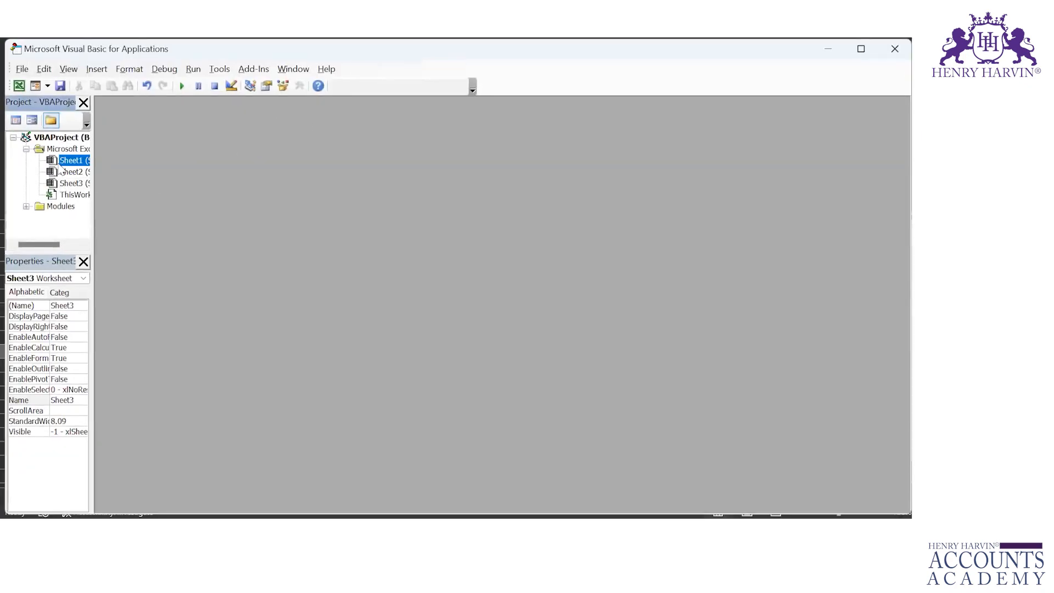
click(65, 173)
click(66, 184)
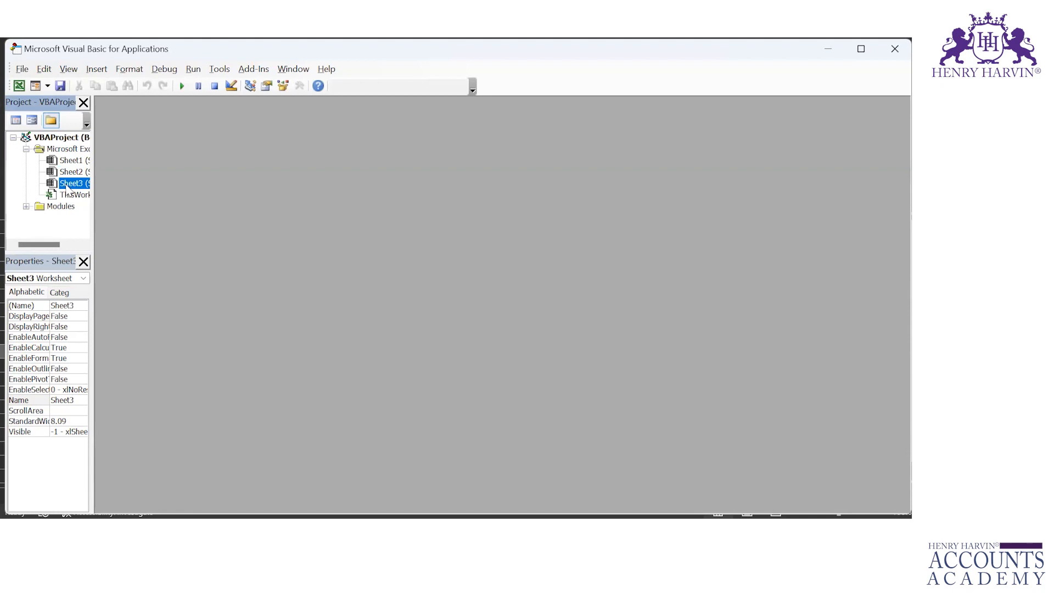
click(67, 195)
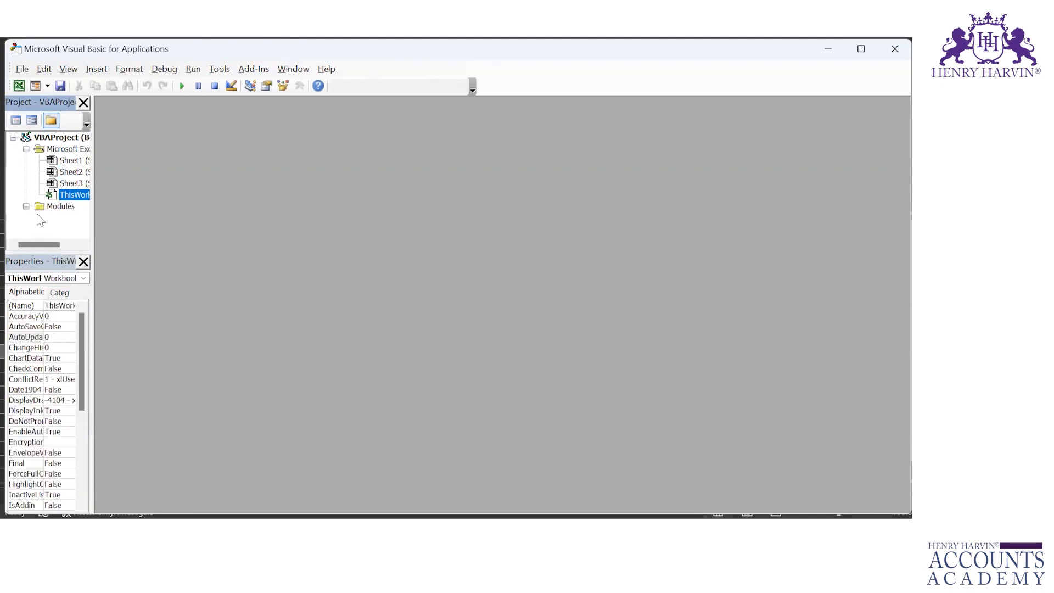
click(48, 208)
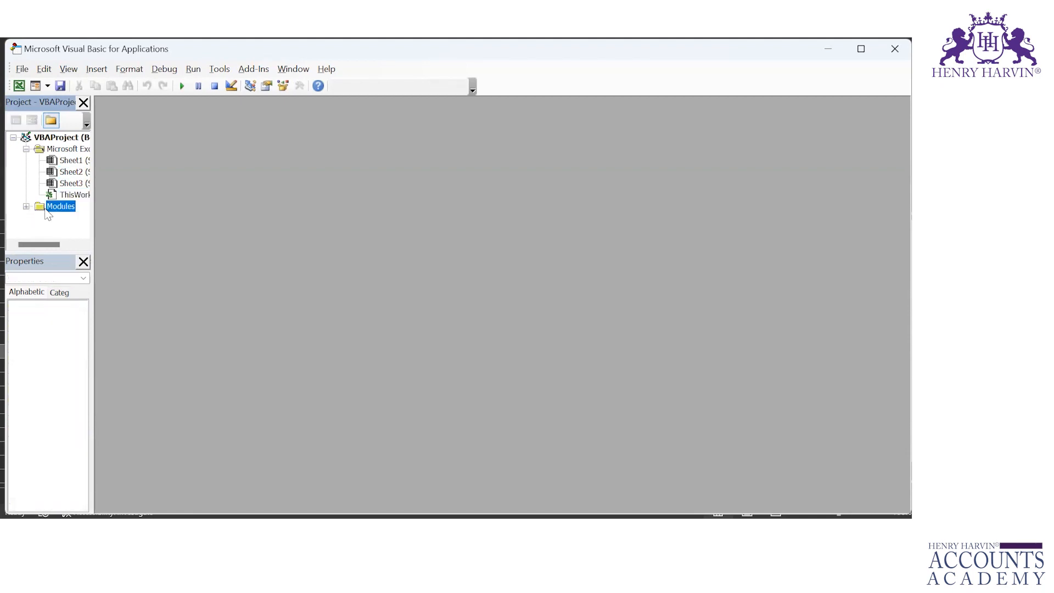
click(896, 50)
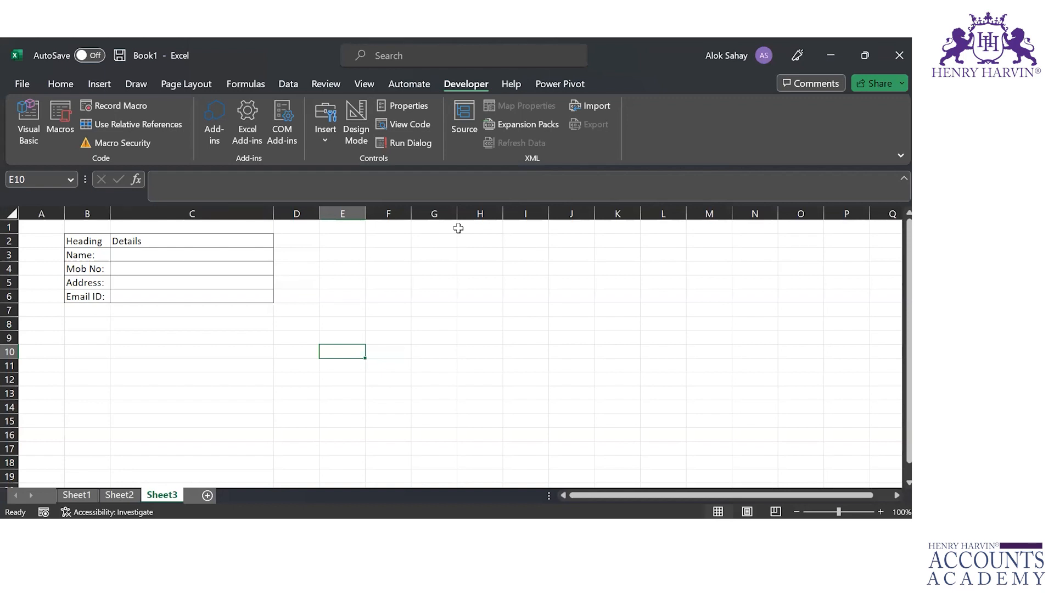
drag(89, 242, 165, 296)
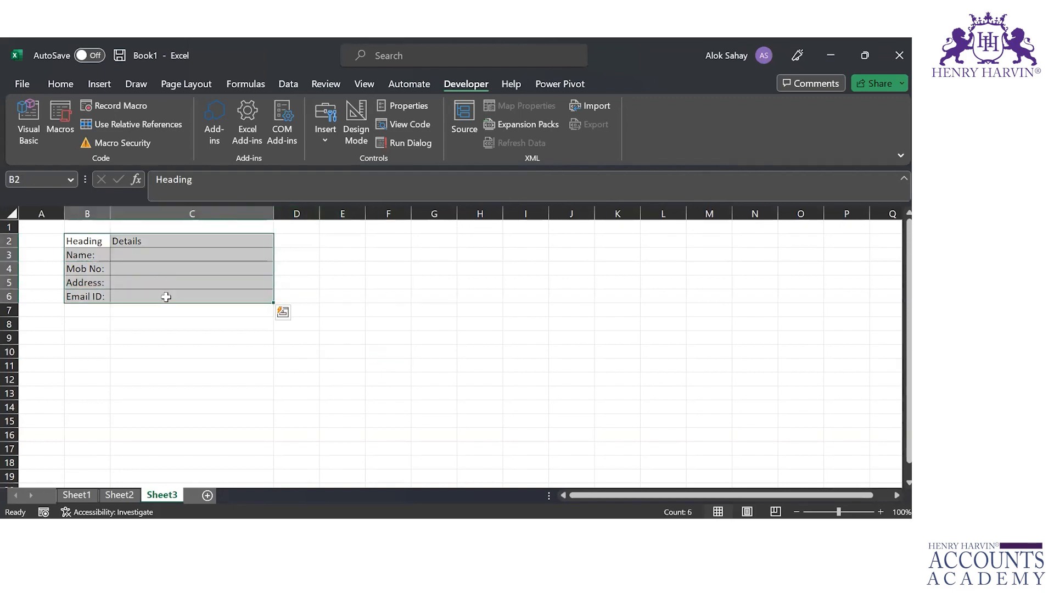
click(156, 349)
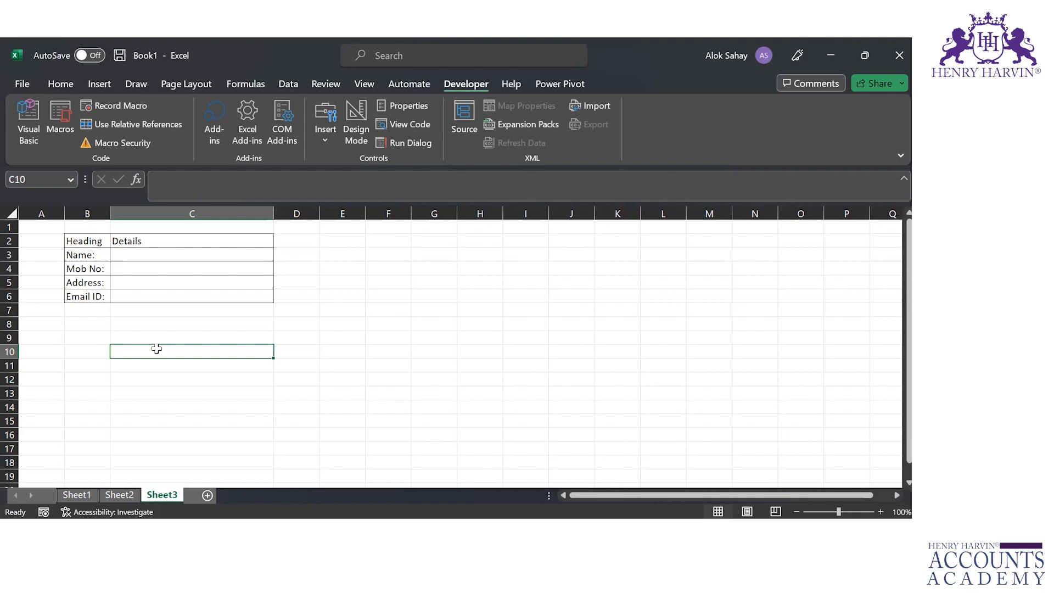
Add a fourth worksheet and run the recorded macro on it with cell B3 active
click(207, 496)
click(89, 252)
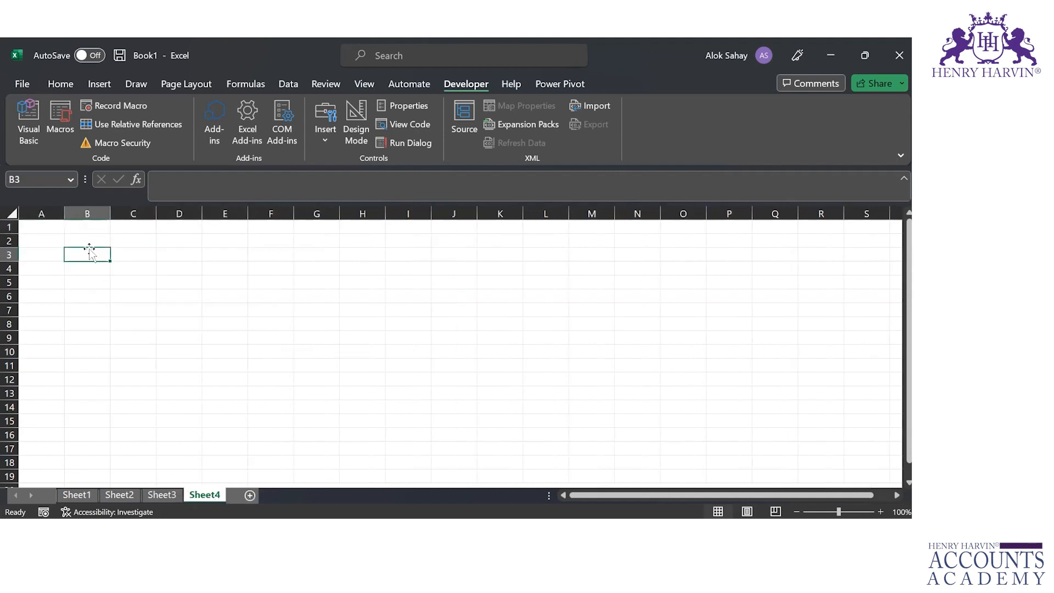
key(ctrl+shift+d)
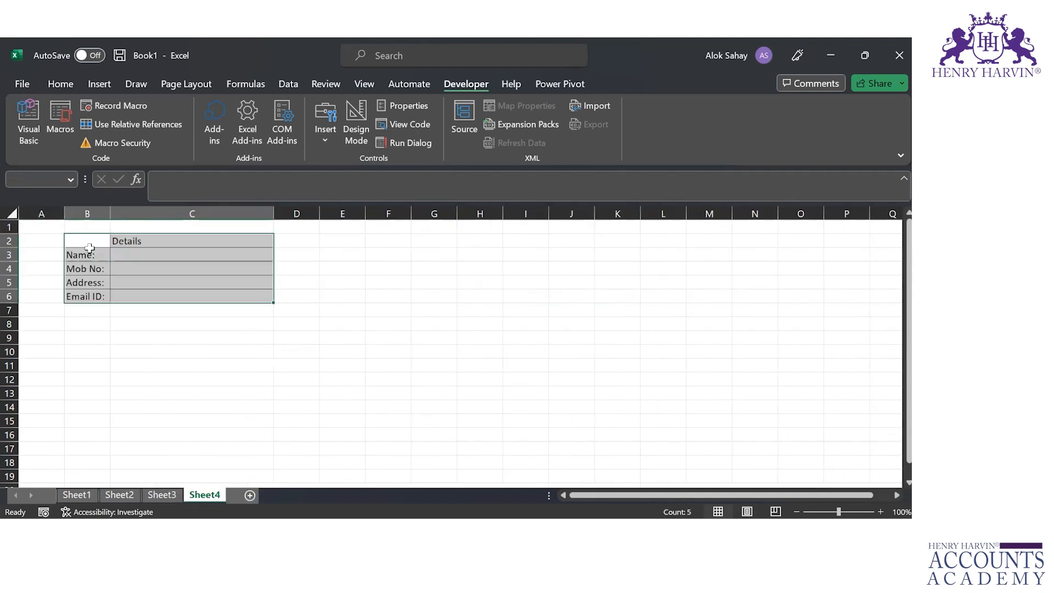
Add a fifth worksheet and run the recorded form macro on it with cell B2 active
click(250, 496)
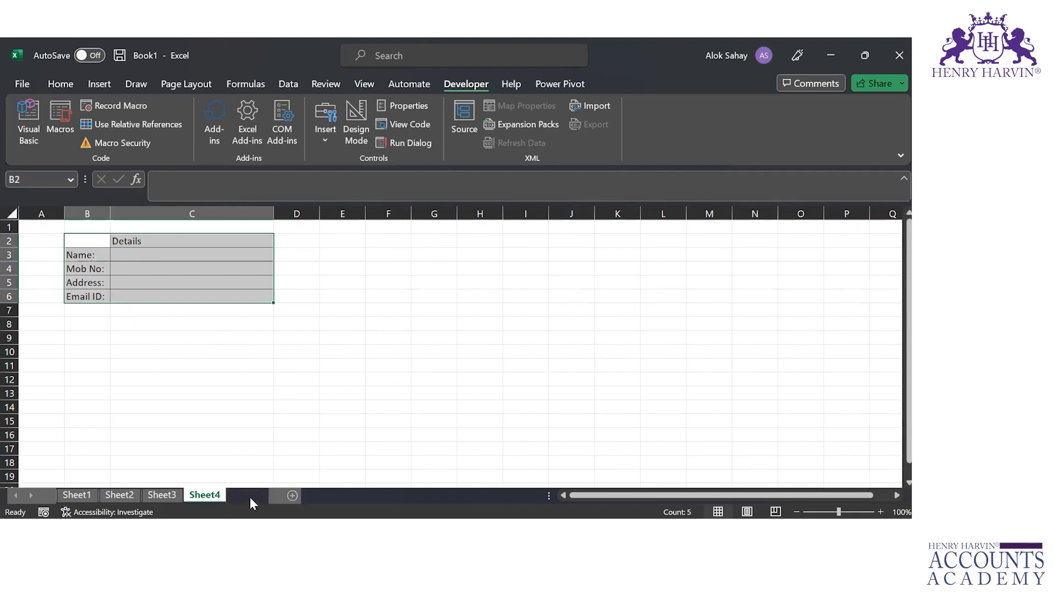
click(83, 236)
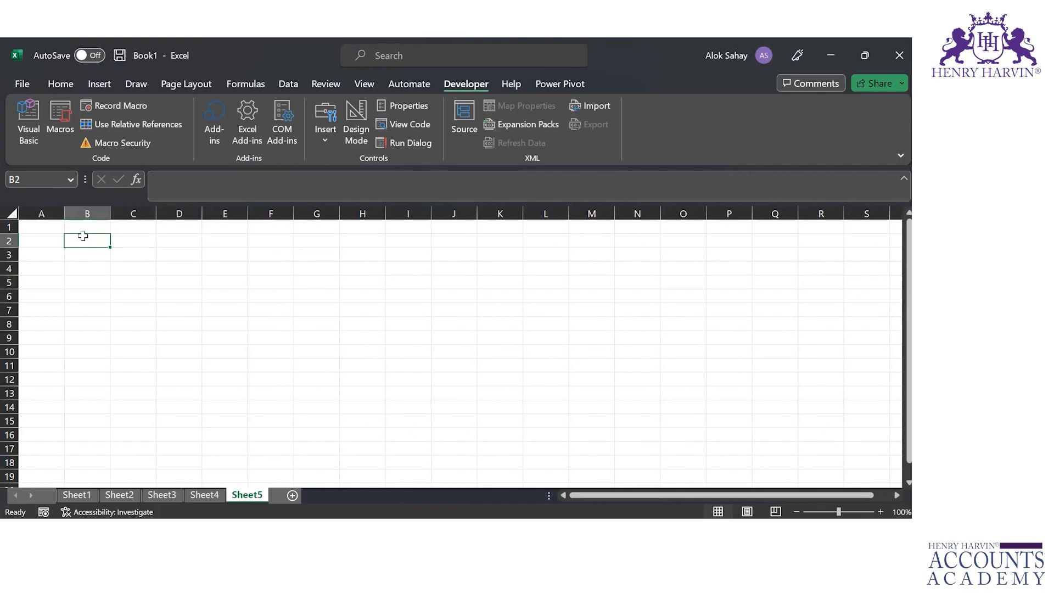
key(ctrl+shift+d)
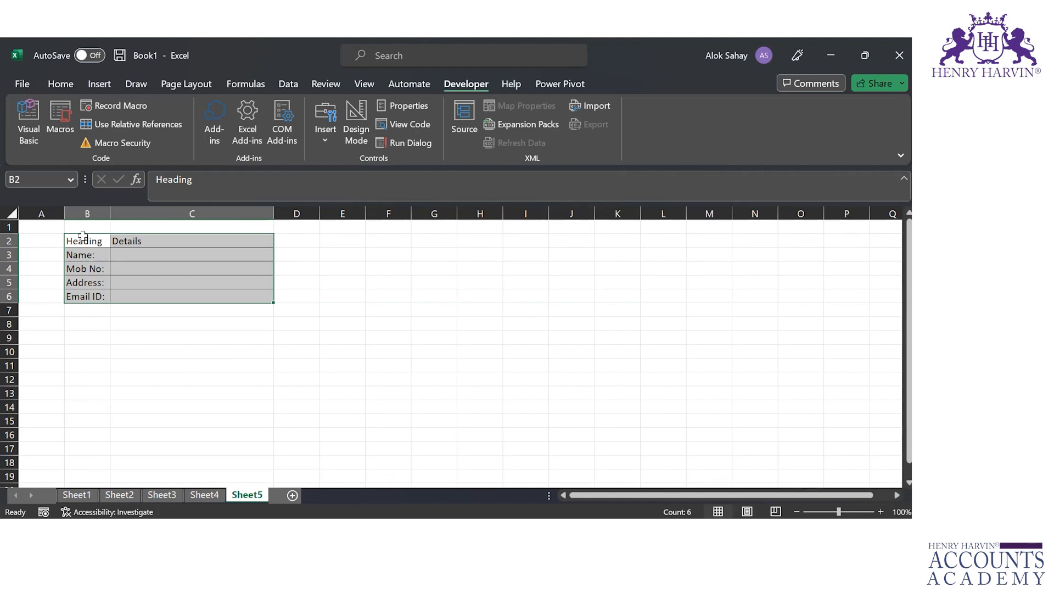
Go through the form's empty detail cells on the fifth worksheet, from C3 down to C6
click(136, 253)
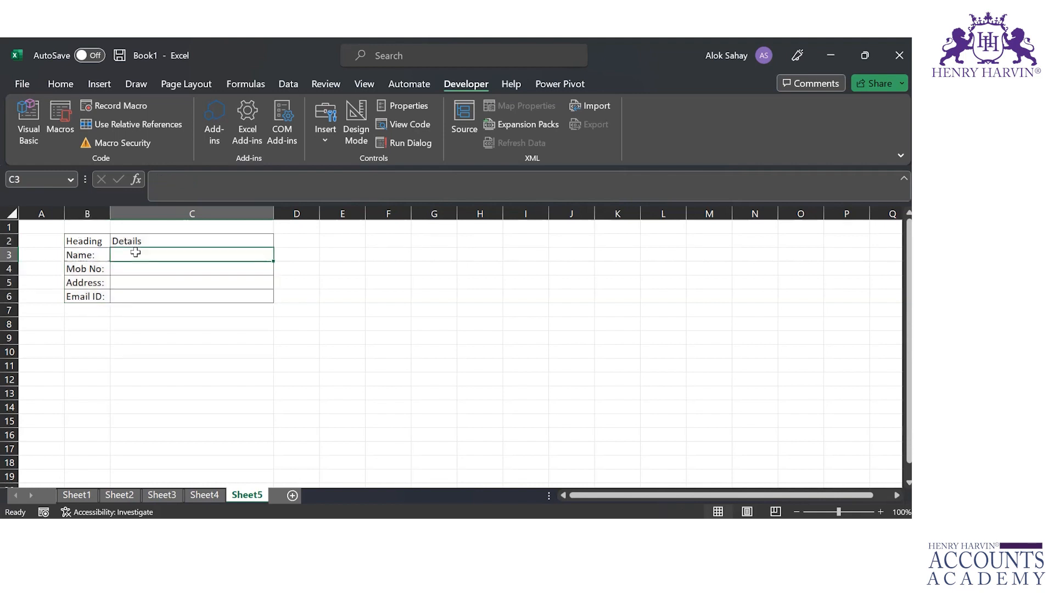
key(Down)
key(Down)
key(Down)
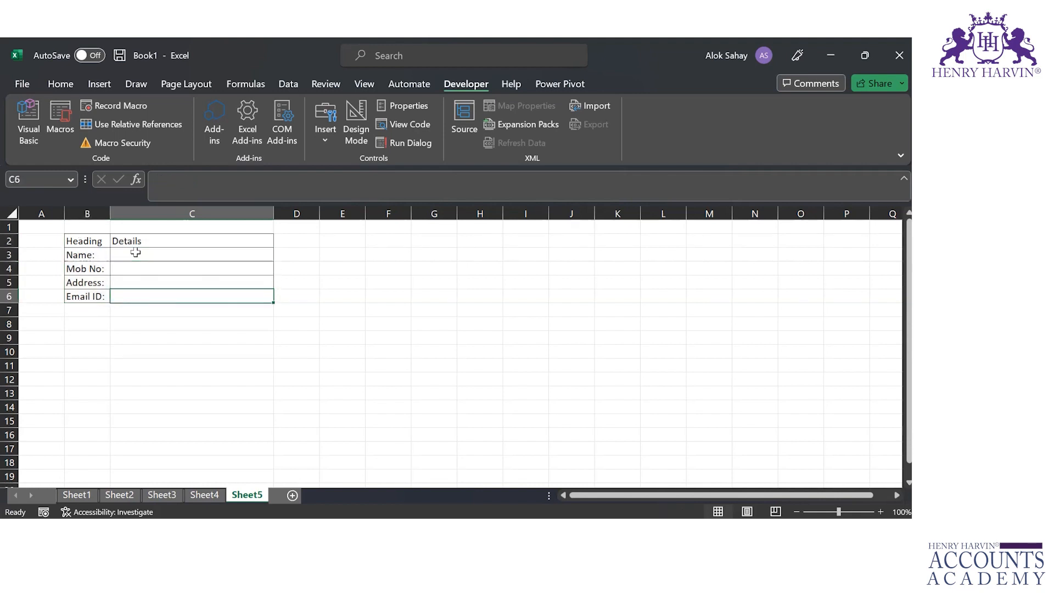